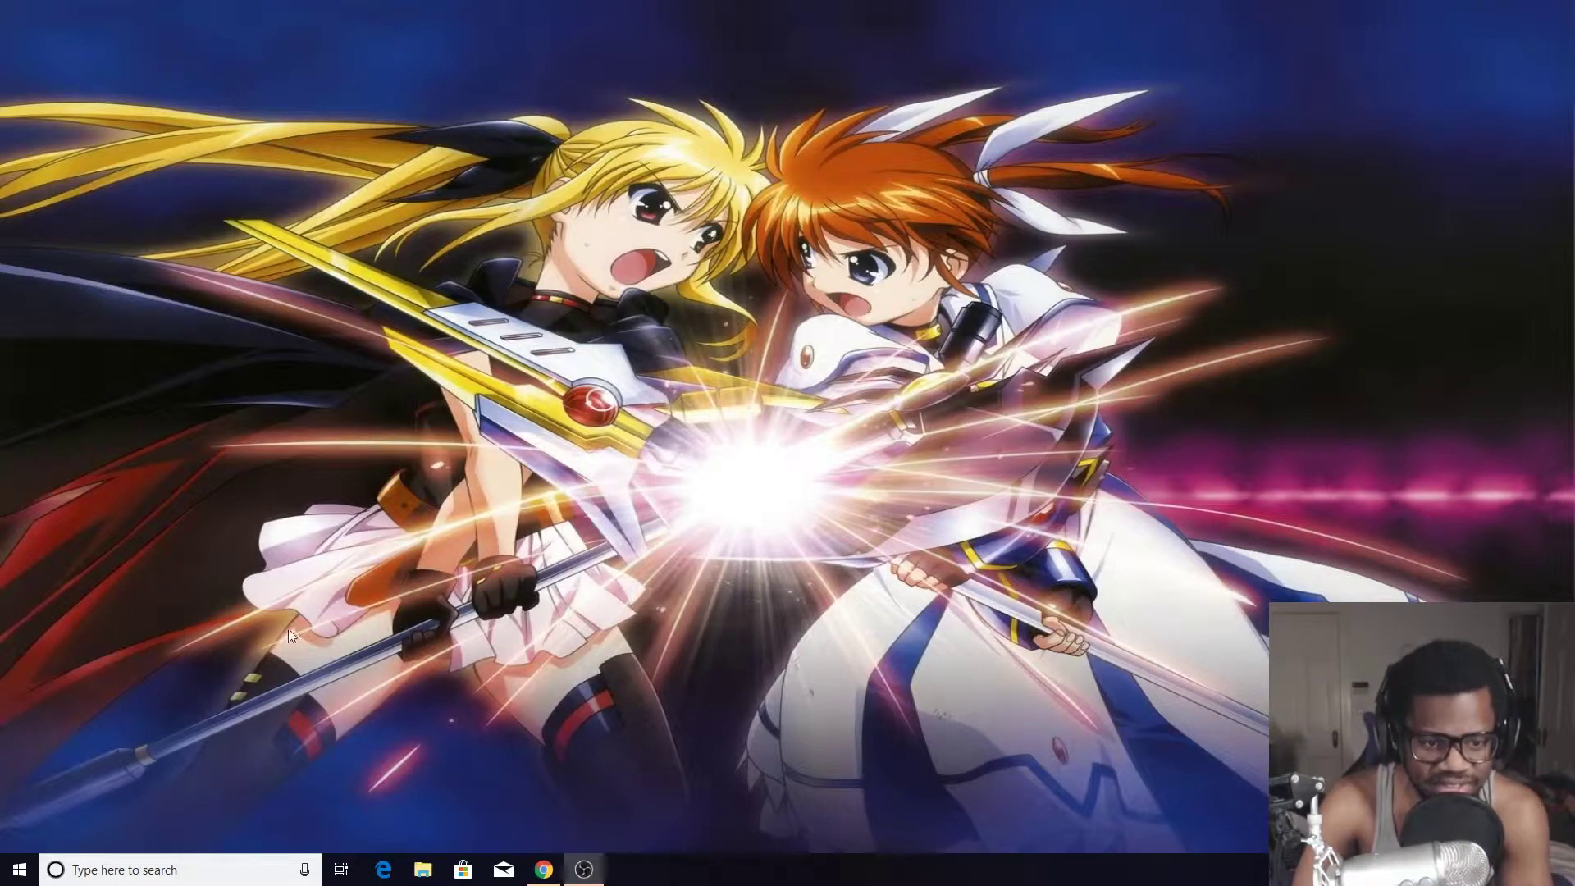
Bring up Chrome on the Google home page with the 'obs downlad' search pending
{"action": "left_click", "coordinate": [544, 868]}
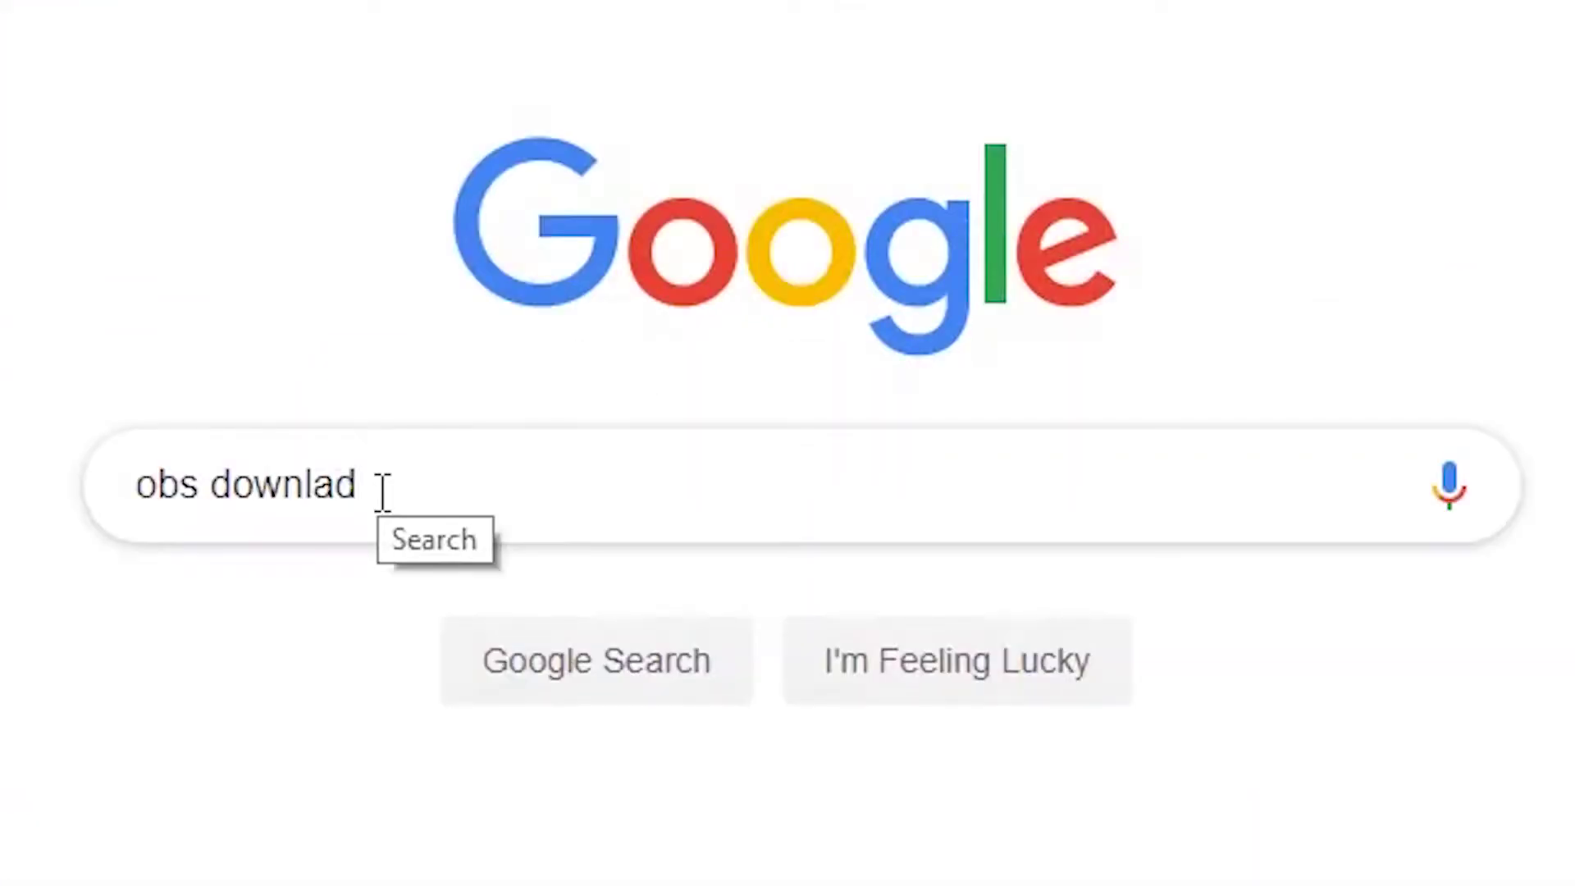
Correct the query to 'obs download', search, and open the Open Broadcaster Software download page
{"action": "left_click", "coordinate": [449, 517]}
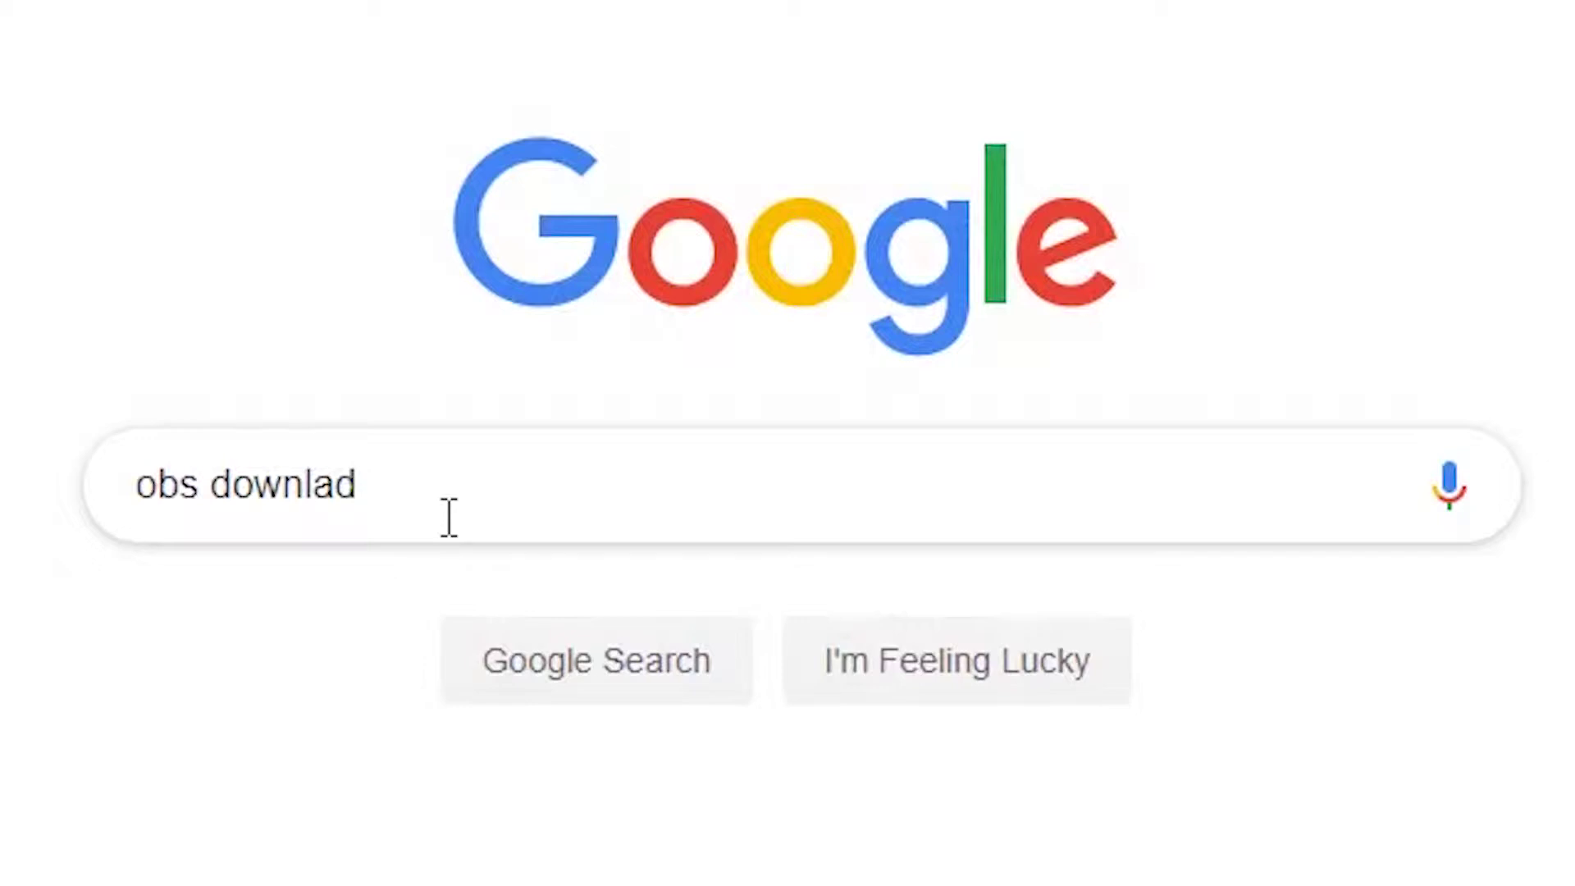
{"action": "key", "text": "BackSpace"}
{"action": "key", "text": "BackSpace"}
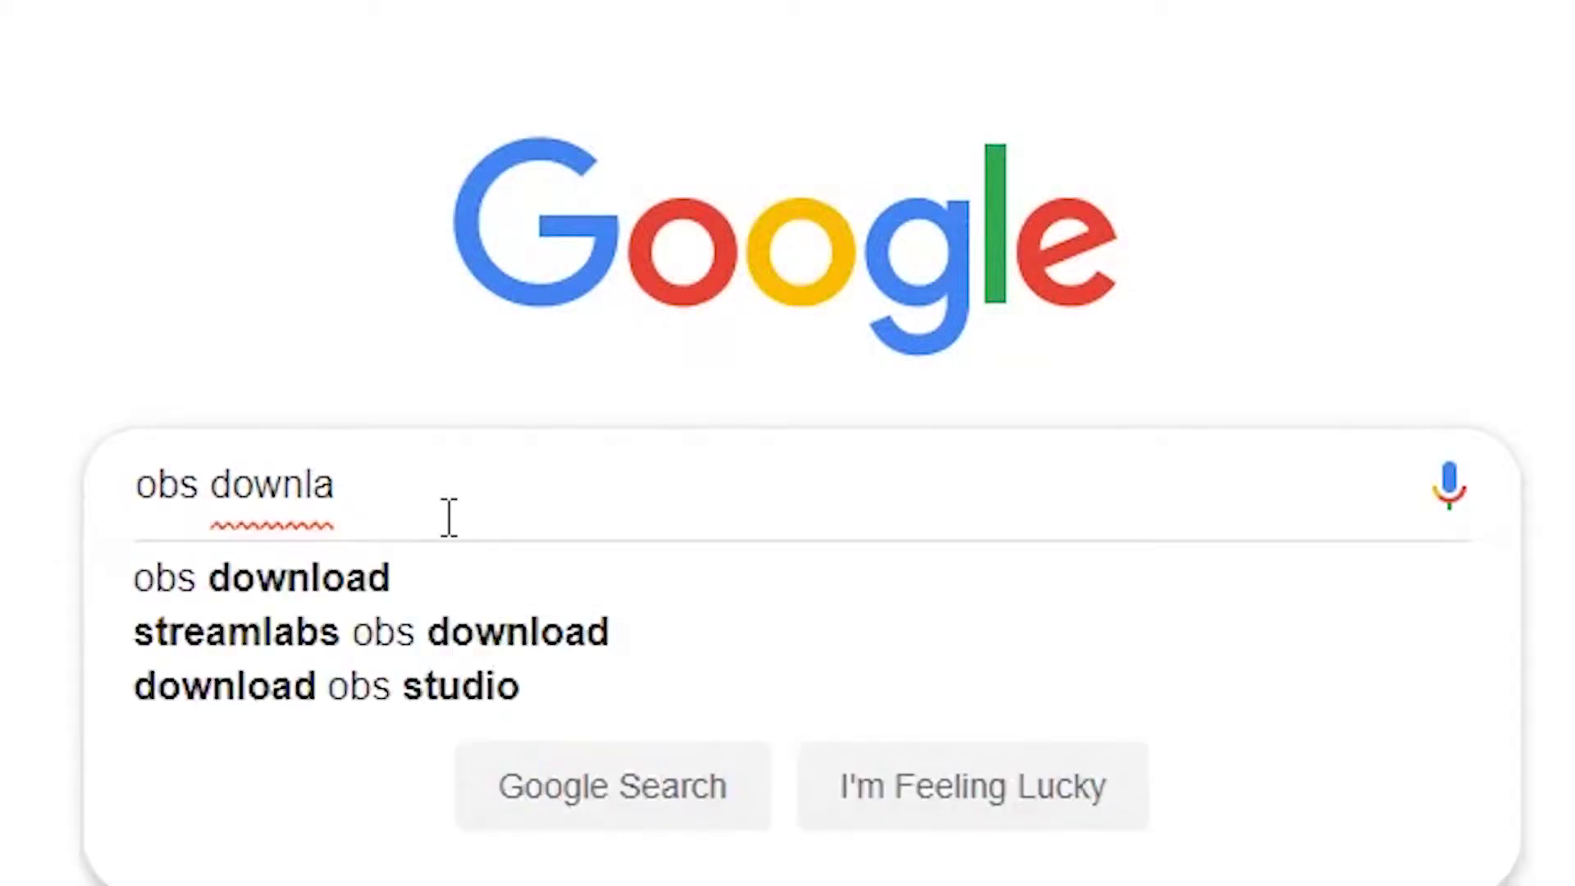
{"action": "type", "text": "oad"}
{"action": "key", "text": "Return"}
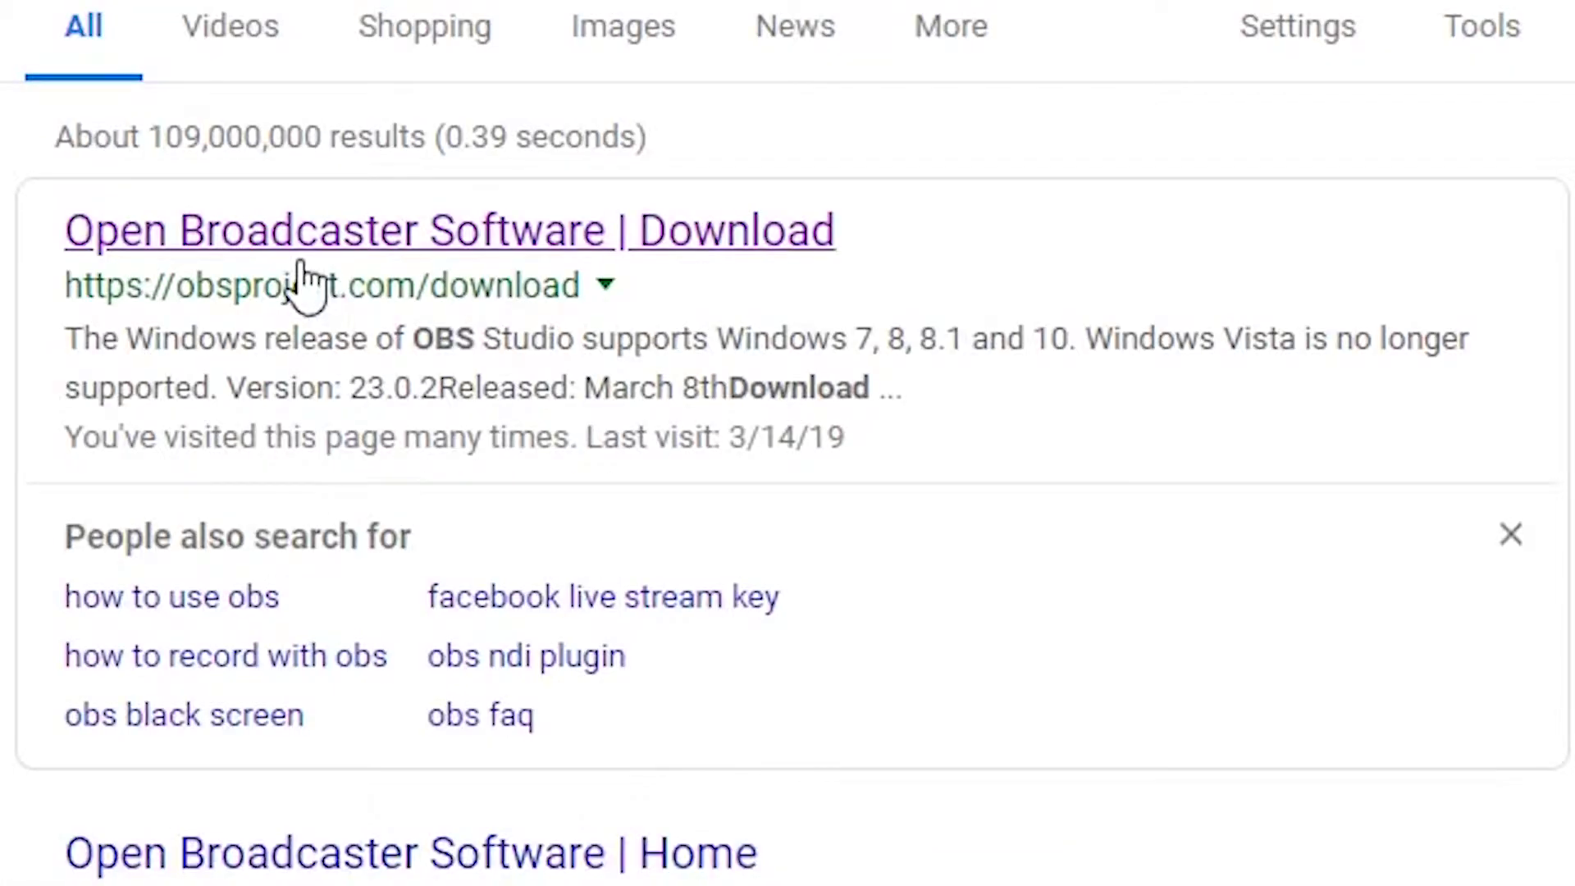
{"action": "left_click", "coordinate": [306, 284]}
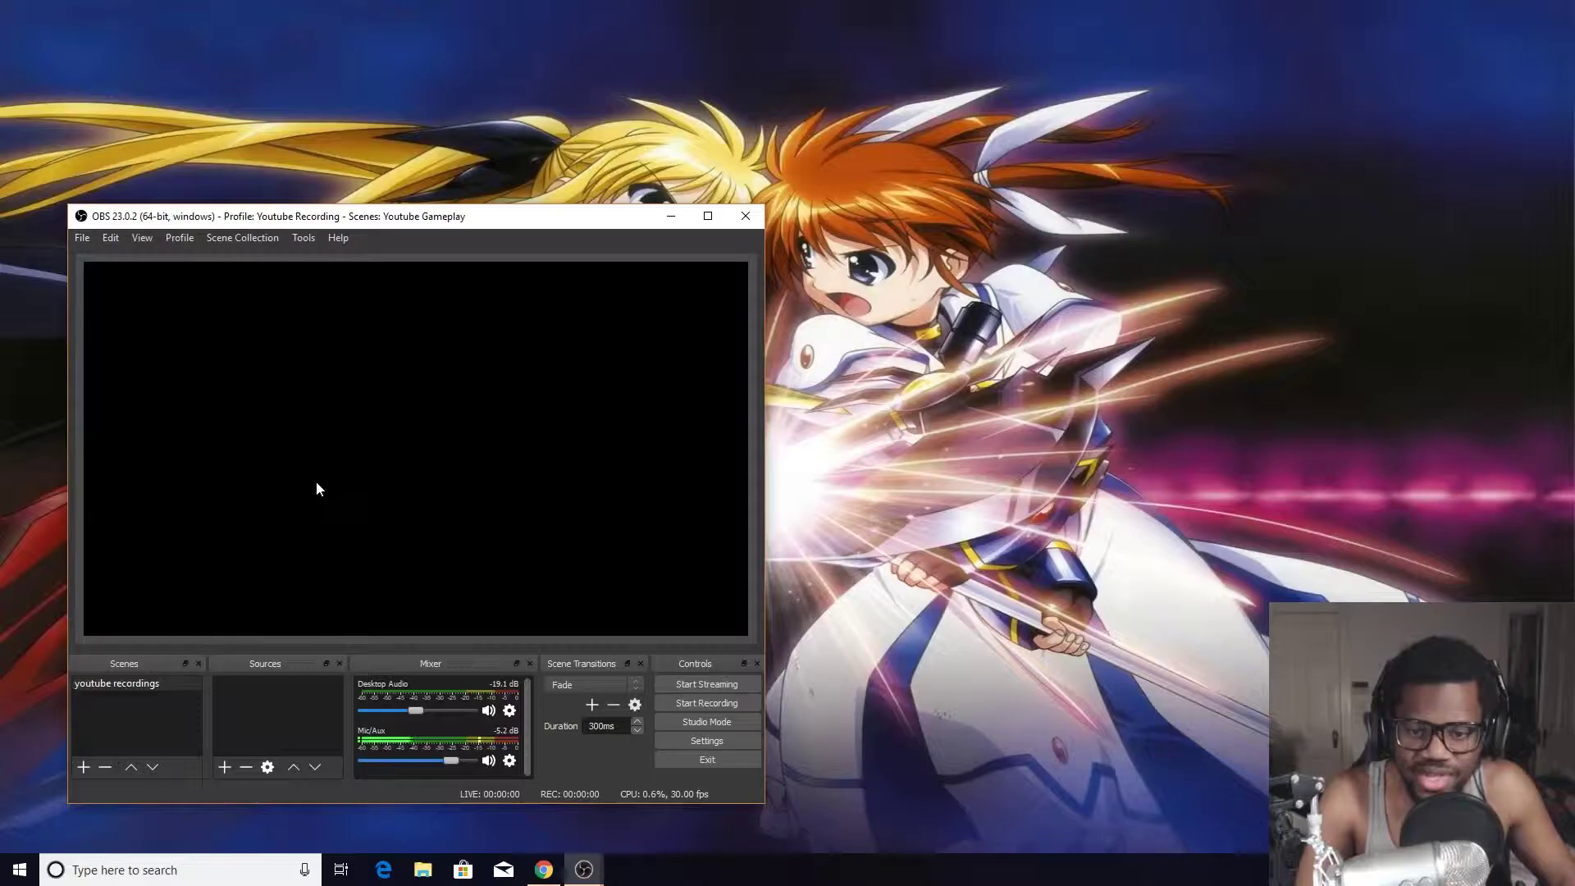
Add a Display Capture source from the Sources list and accept its default properties
{"action": "right_click", "coordinate": [261, 686]}
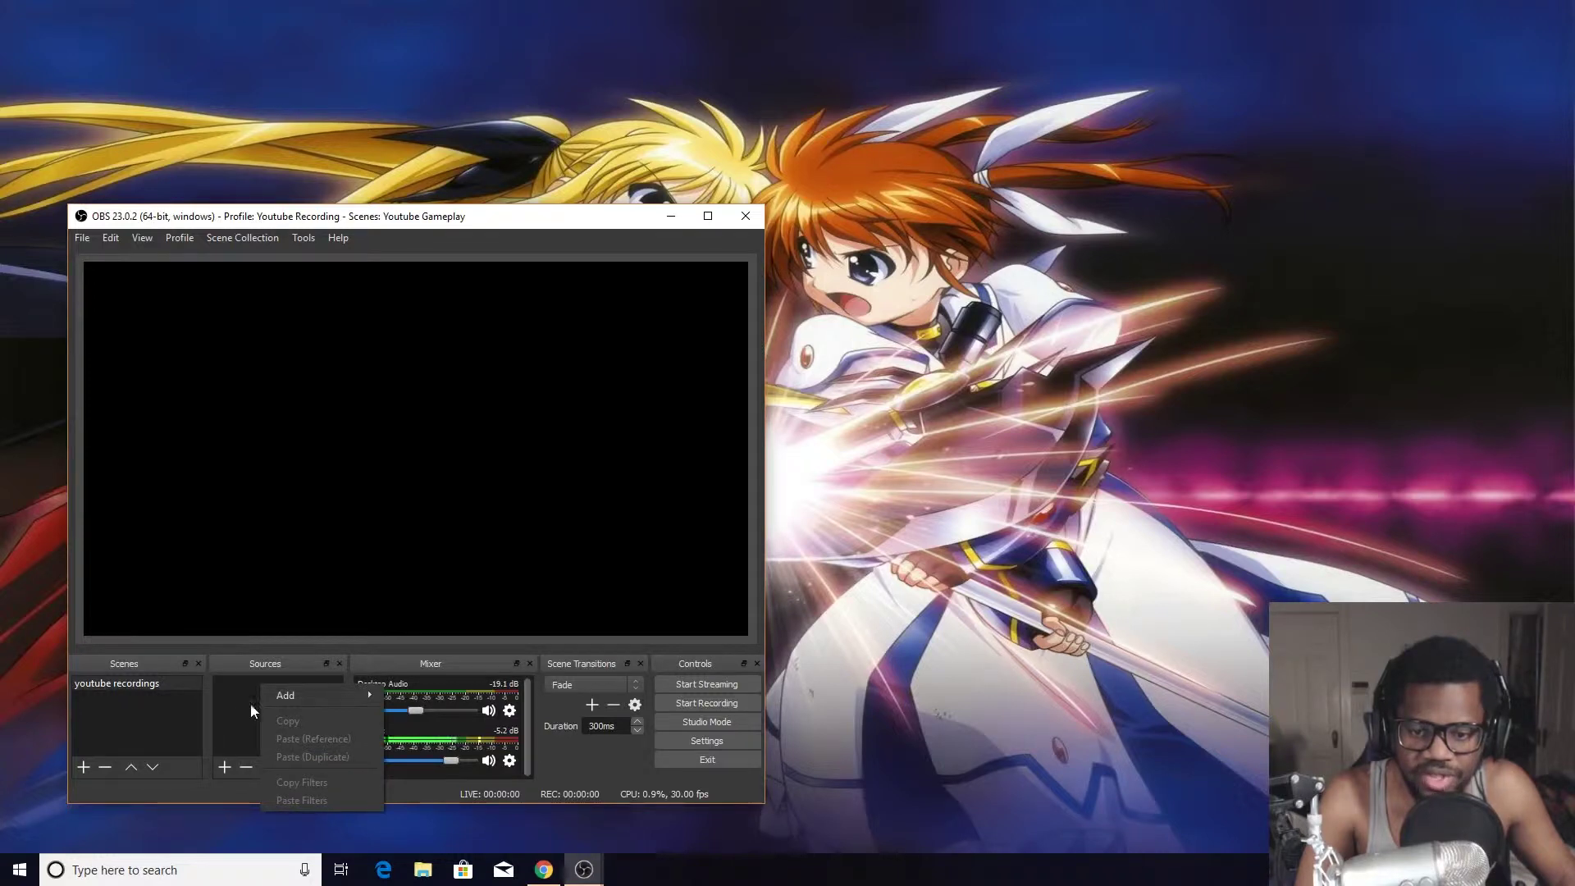
{"action": "mouse_move", "coordinate": [291, 697]}
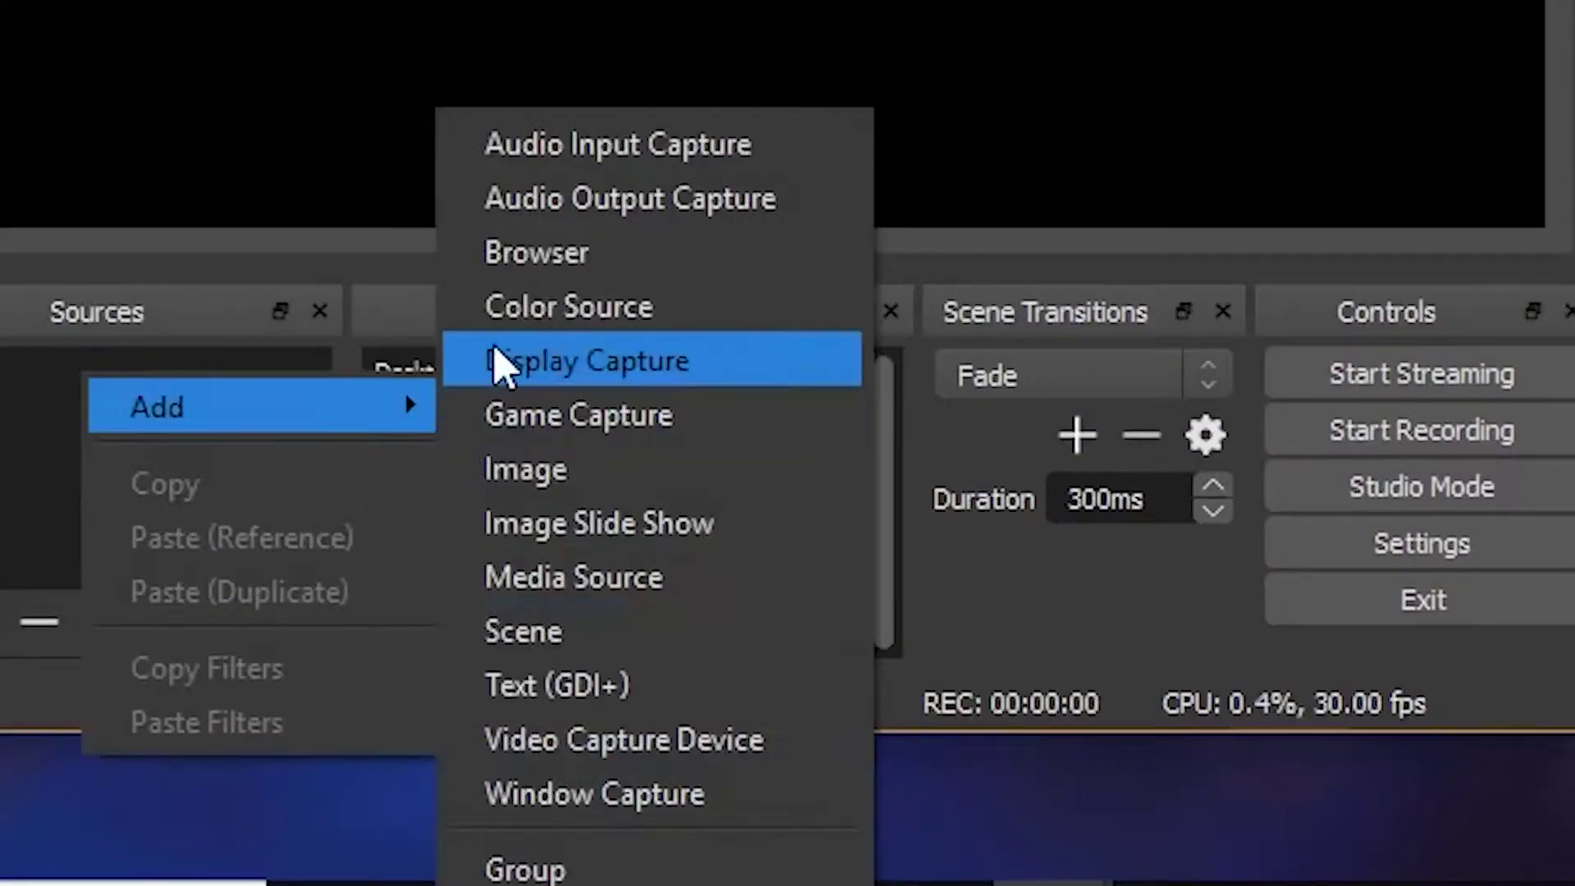
{"action": "left_click", "coordinate": [400, 679]}
{"action": "left_click", "coordinate": [696, 203]}
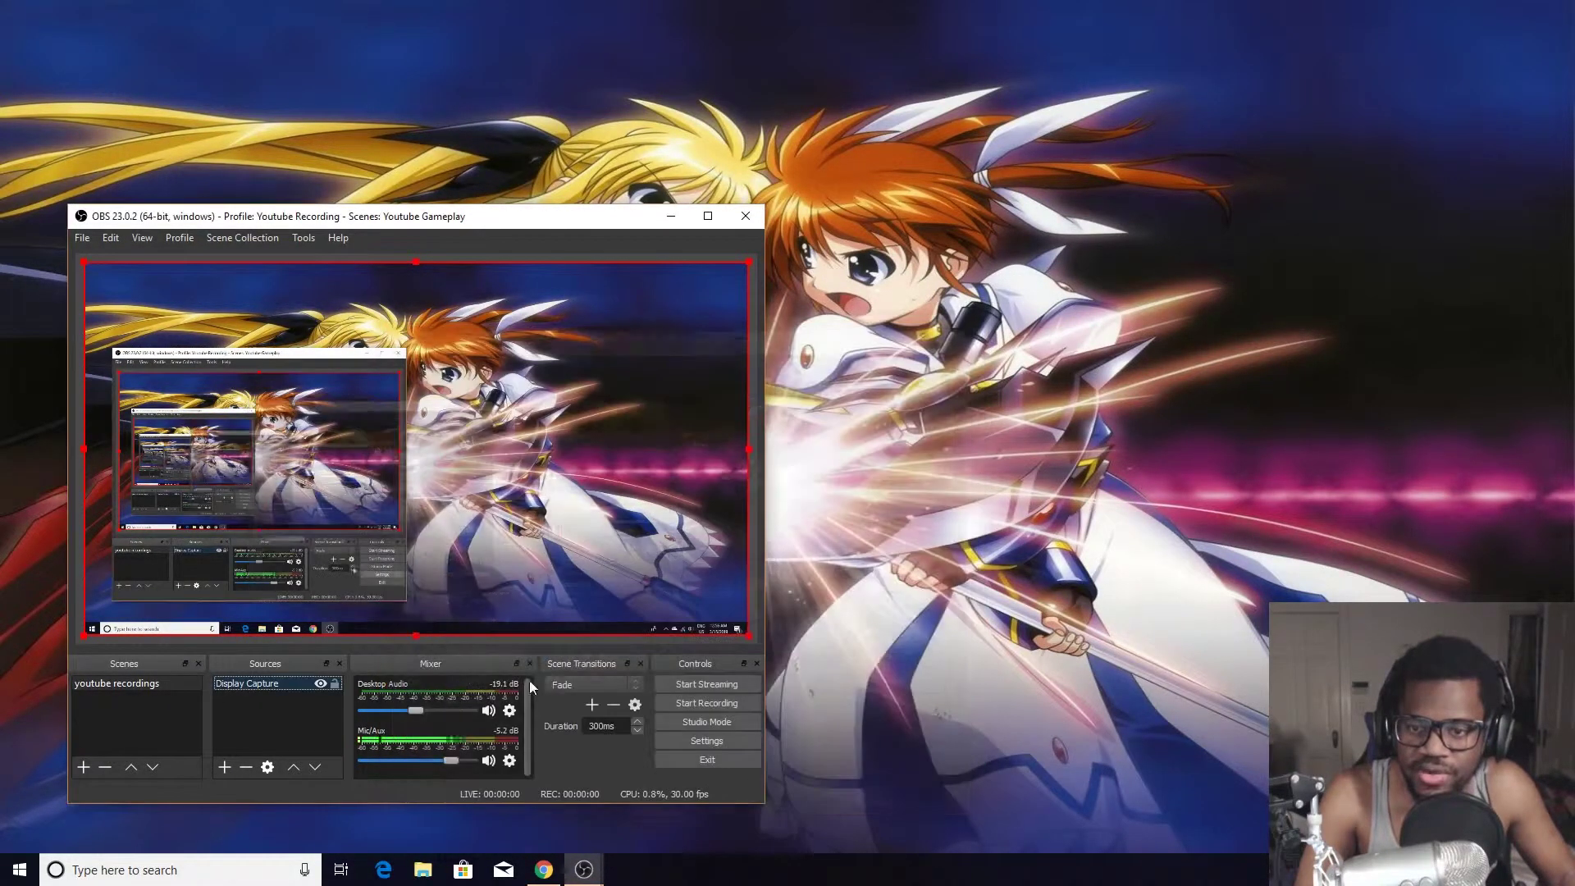
{"action": "left_click_drag", "start_coordinate": [415, 223], "coordinate": [370, 246]}
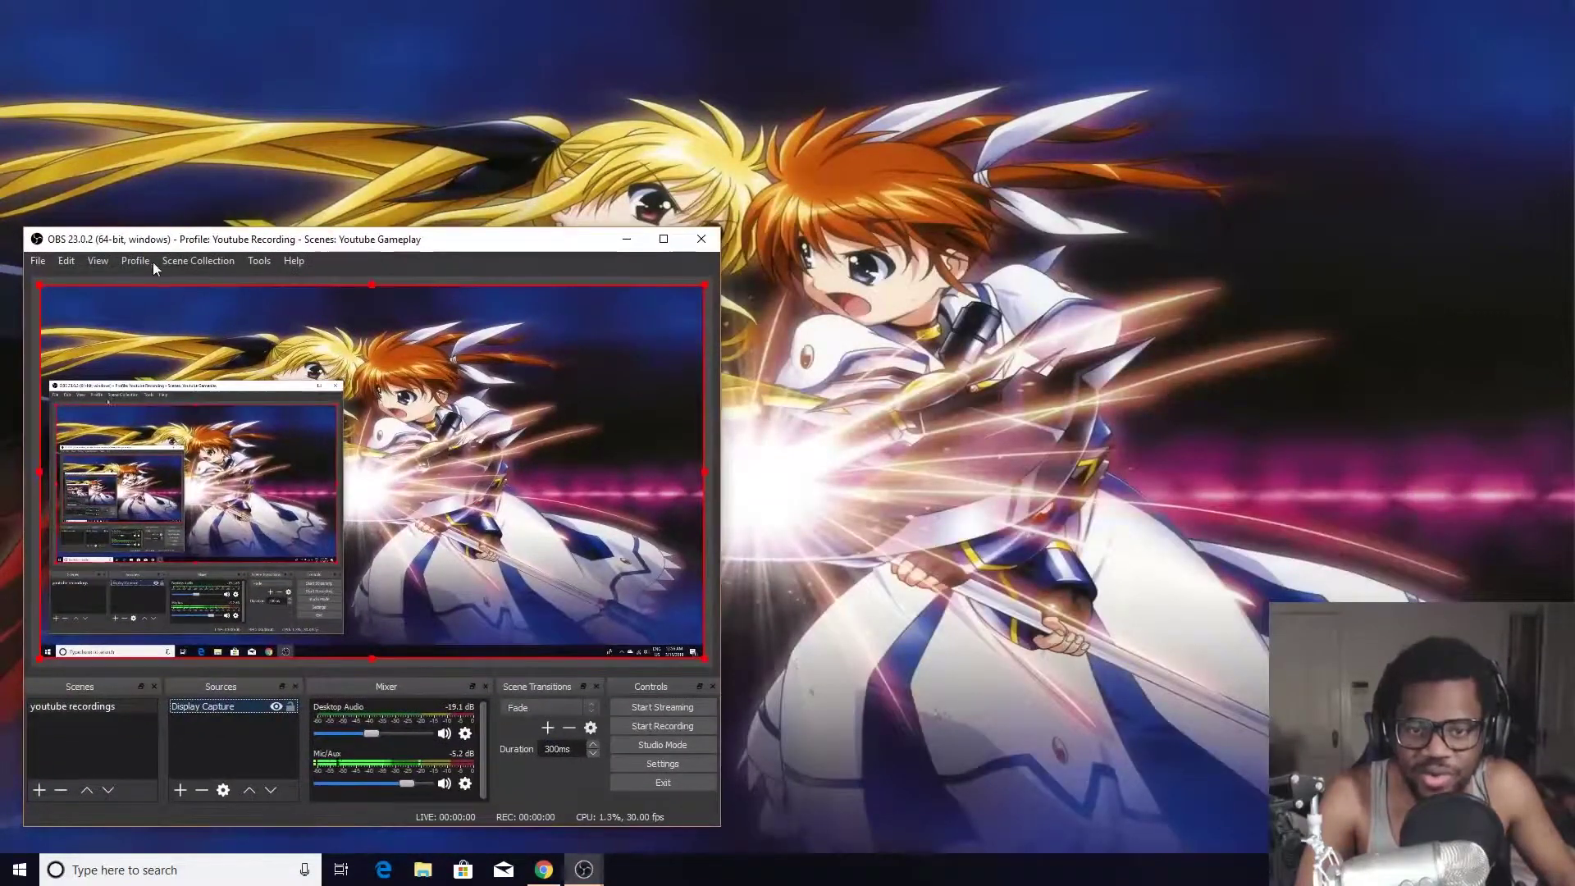
In Settings > Output, switch the output mode to Simple and inspect the recording path
{"action": "left_click", "coordinate": [42, 263]}
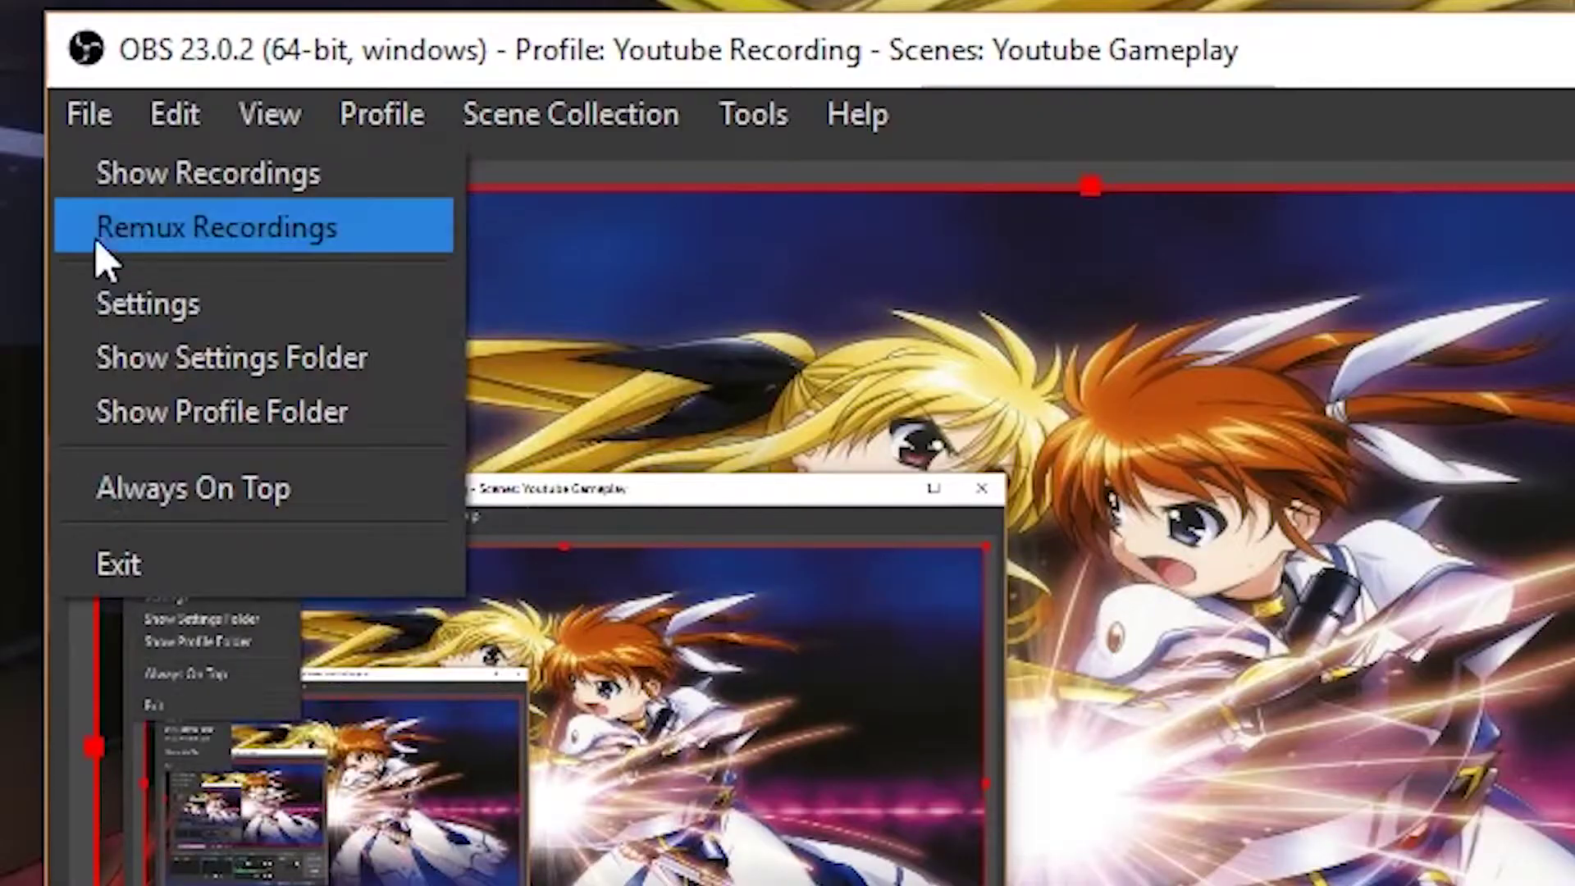
{"action": "left_click", "coordinate": [47, 325]}
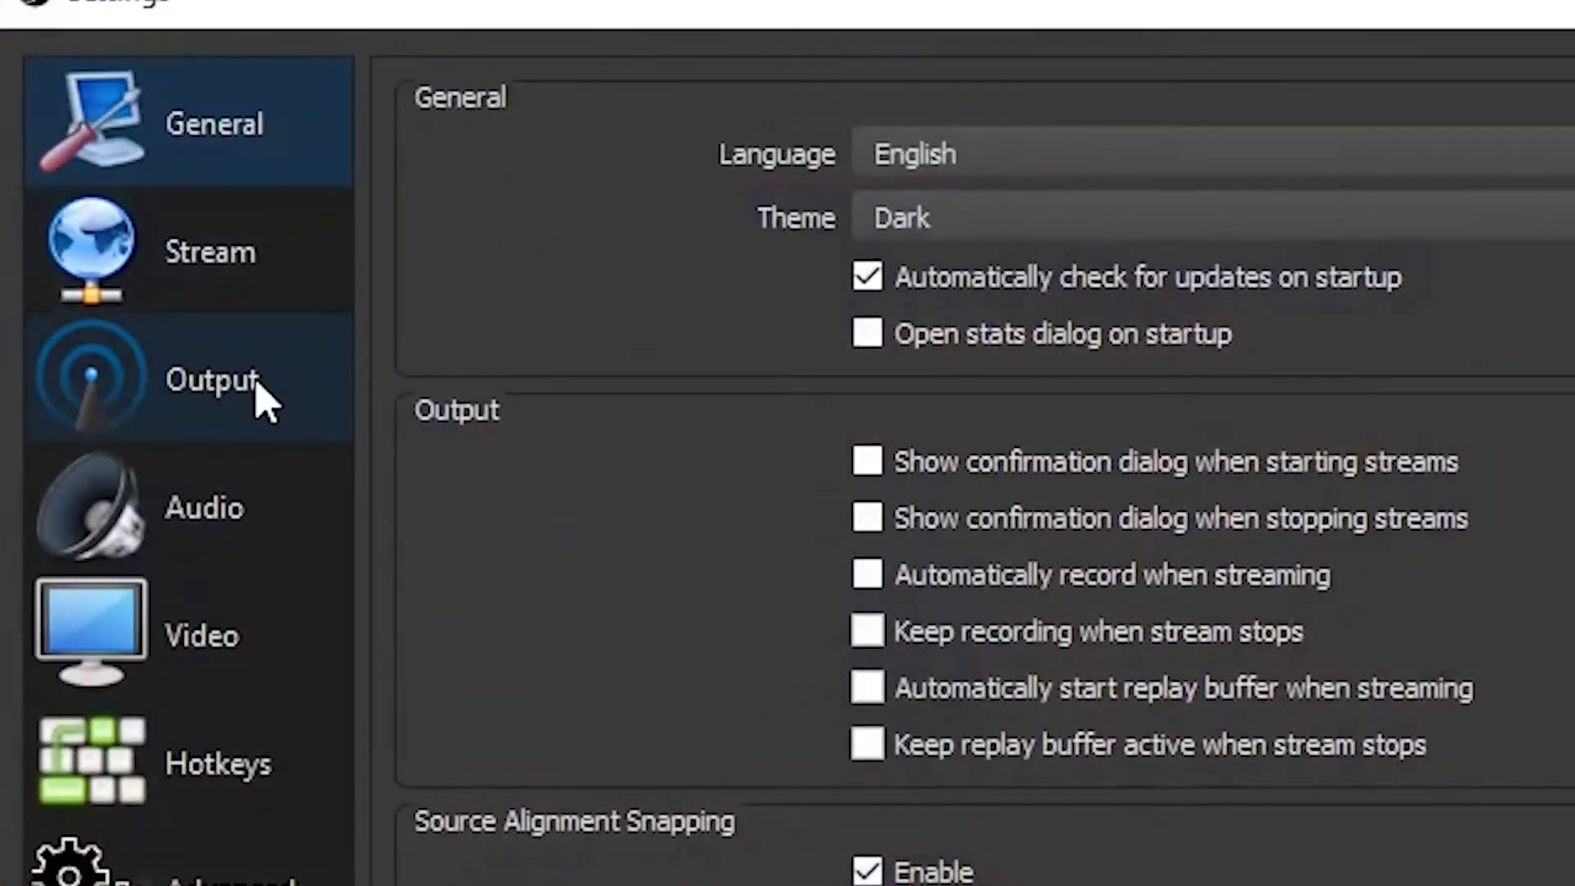
{"action": "left_click", "coordinate": [261, 395]}
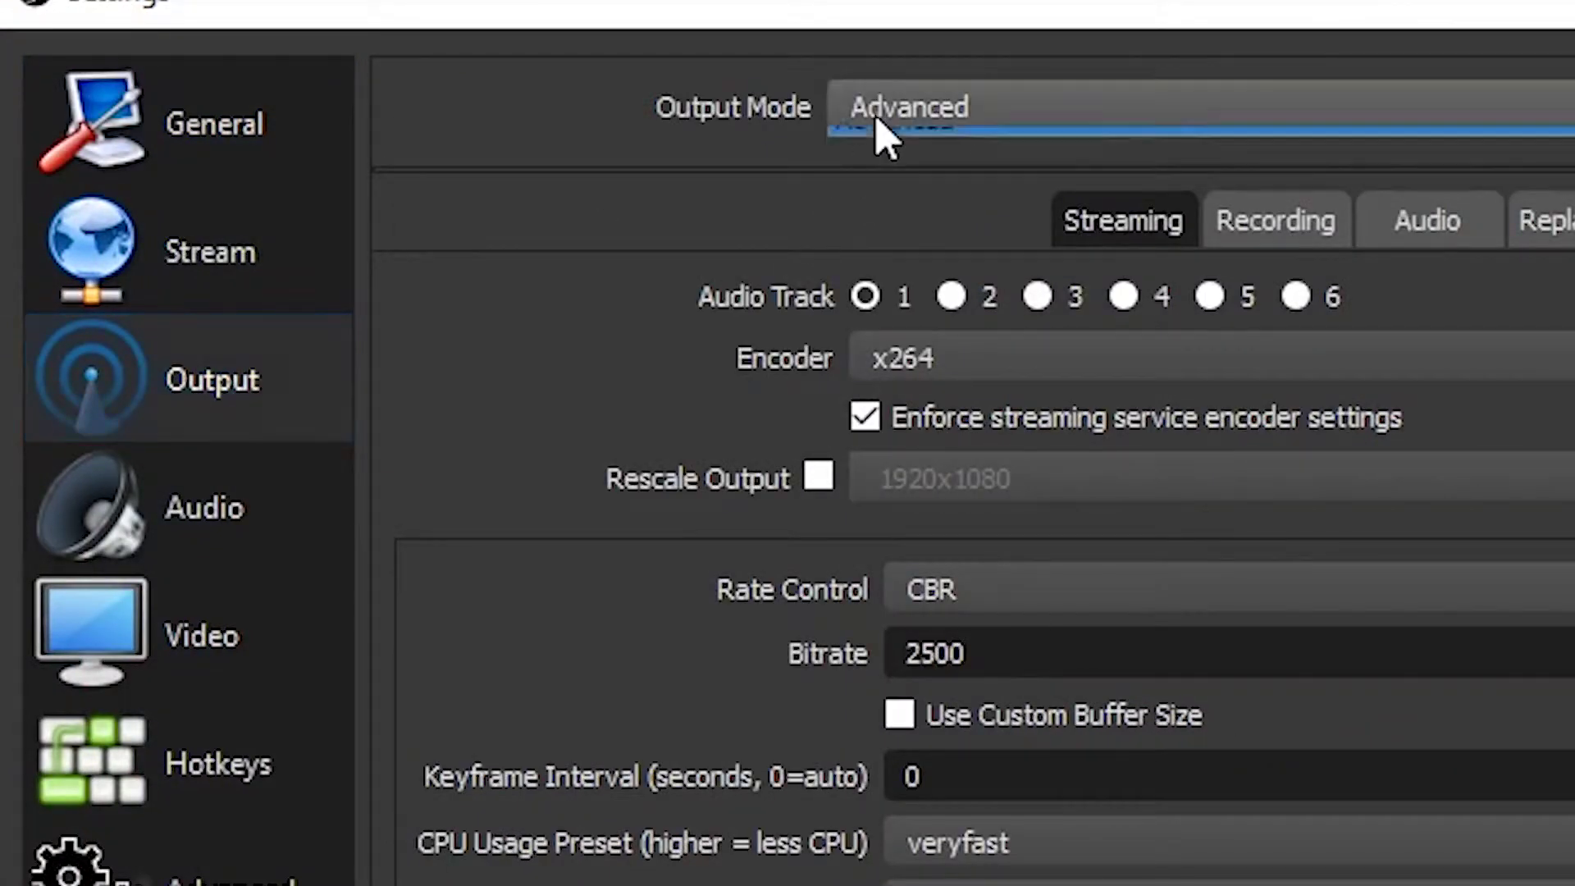
{"action": "left_click", "coordinate": [882, 123]}
{"action": "left_click", "coordinate": [939, 146]}
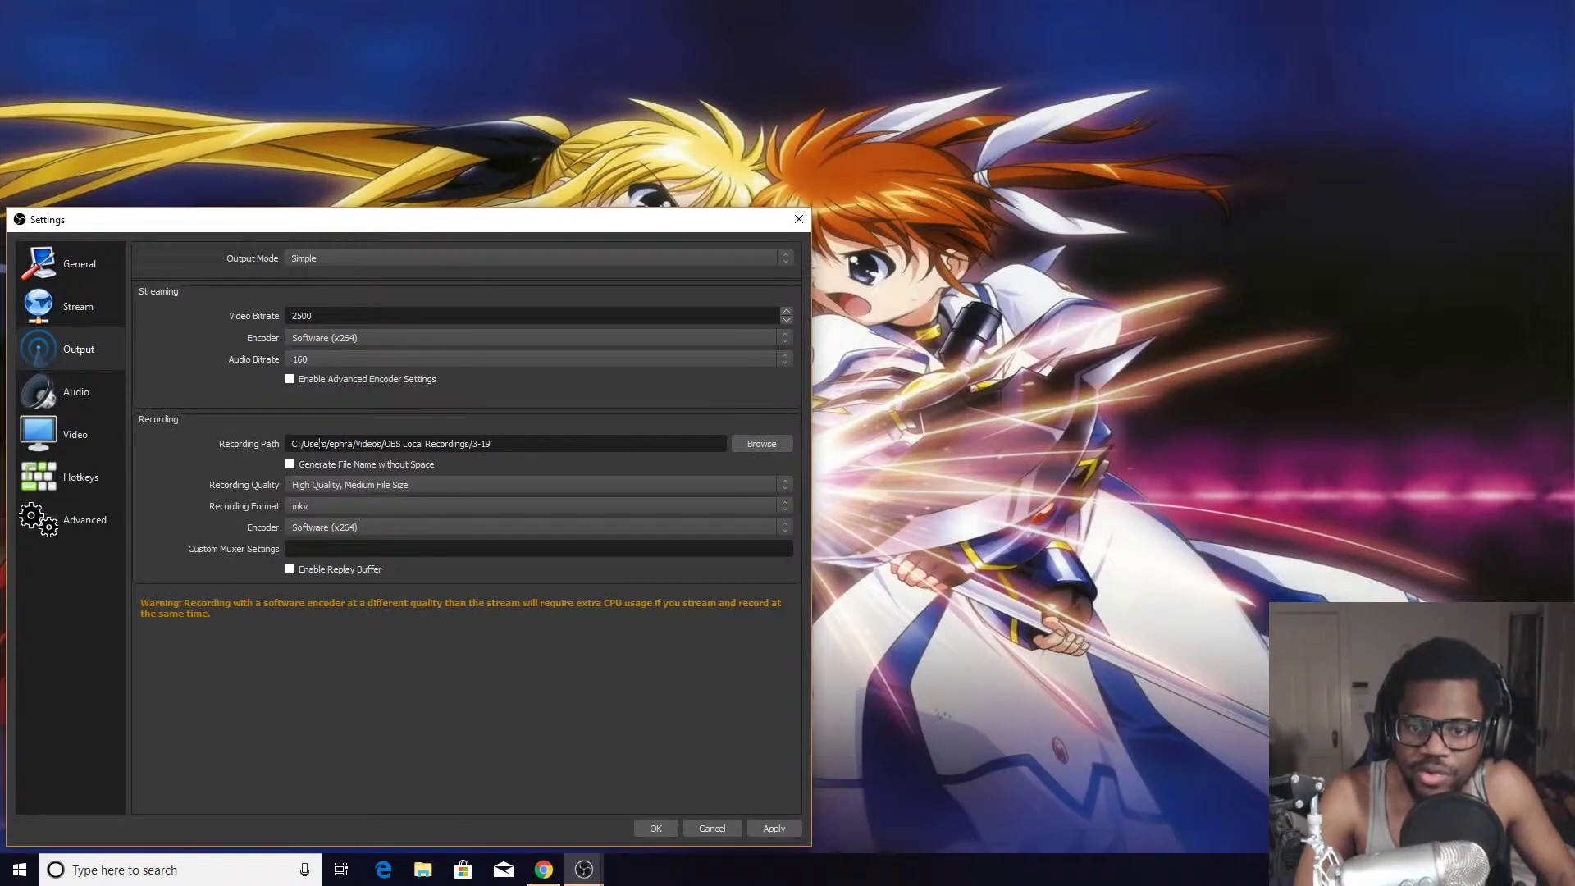
{"action": "left_click_drag", "start_coordinate": [319, 443], "coordinate": [532, 430]}
{"action": "left_click", "coordinate": [505, 450]}
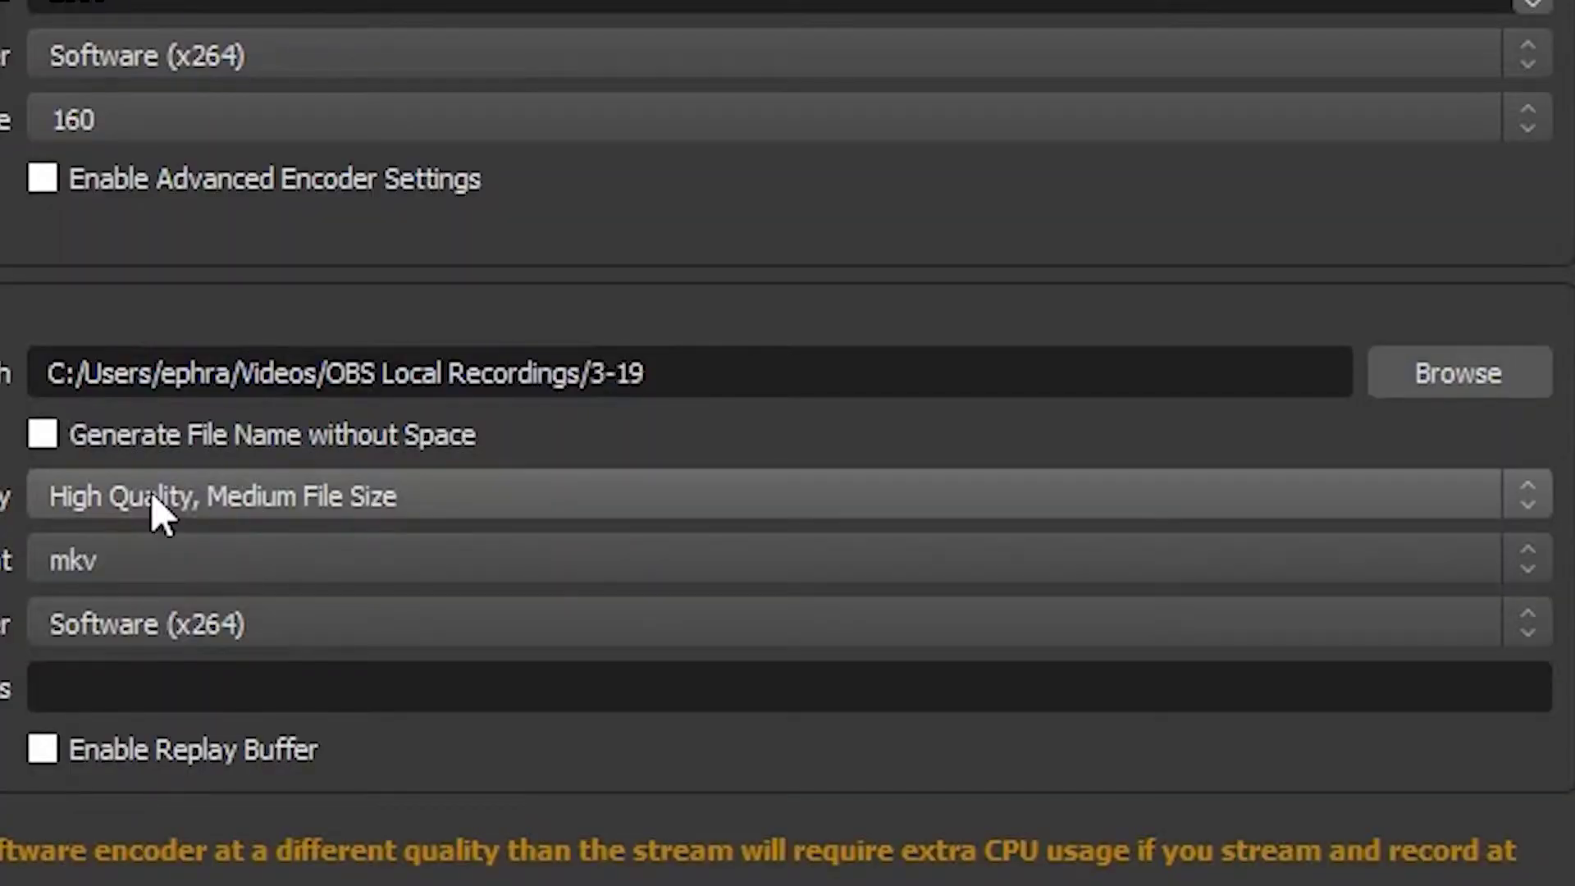
Set the recording format to mkv after briefly trying mp4
{"action": "left_click", "coordinate": [183, 556]}
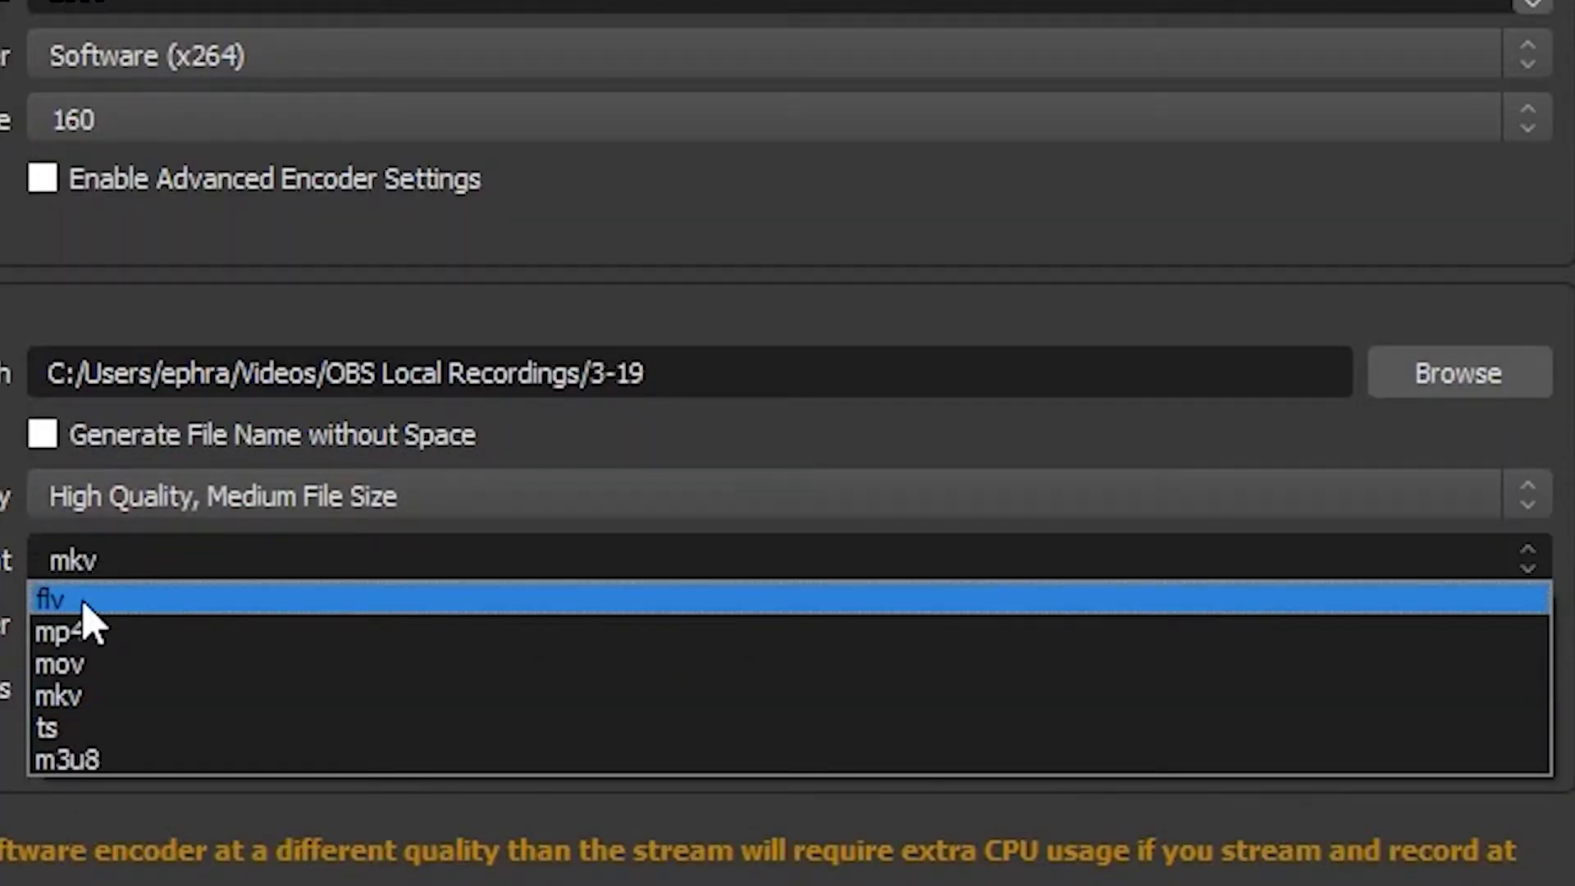
{"action": "left_click", "coordinate": [105, 697]}
{"action": "left_click", "coordinate": [151, 565]}
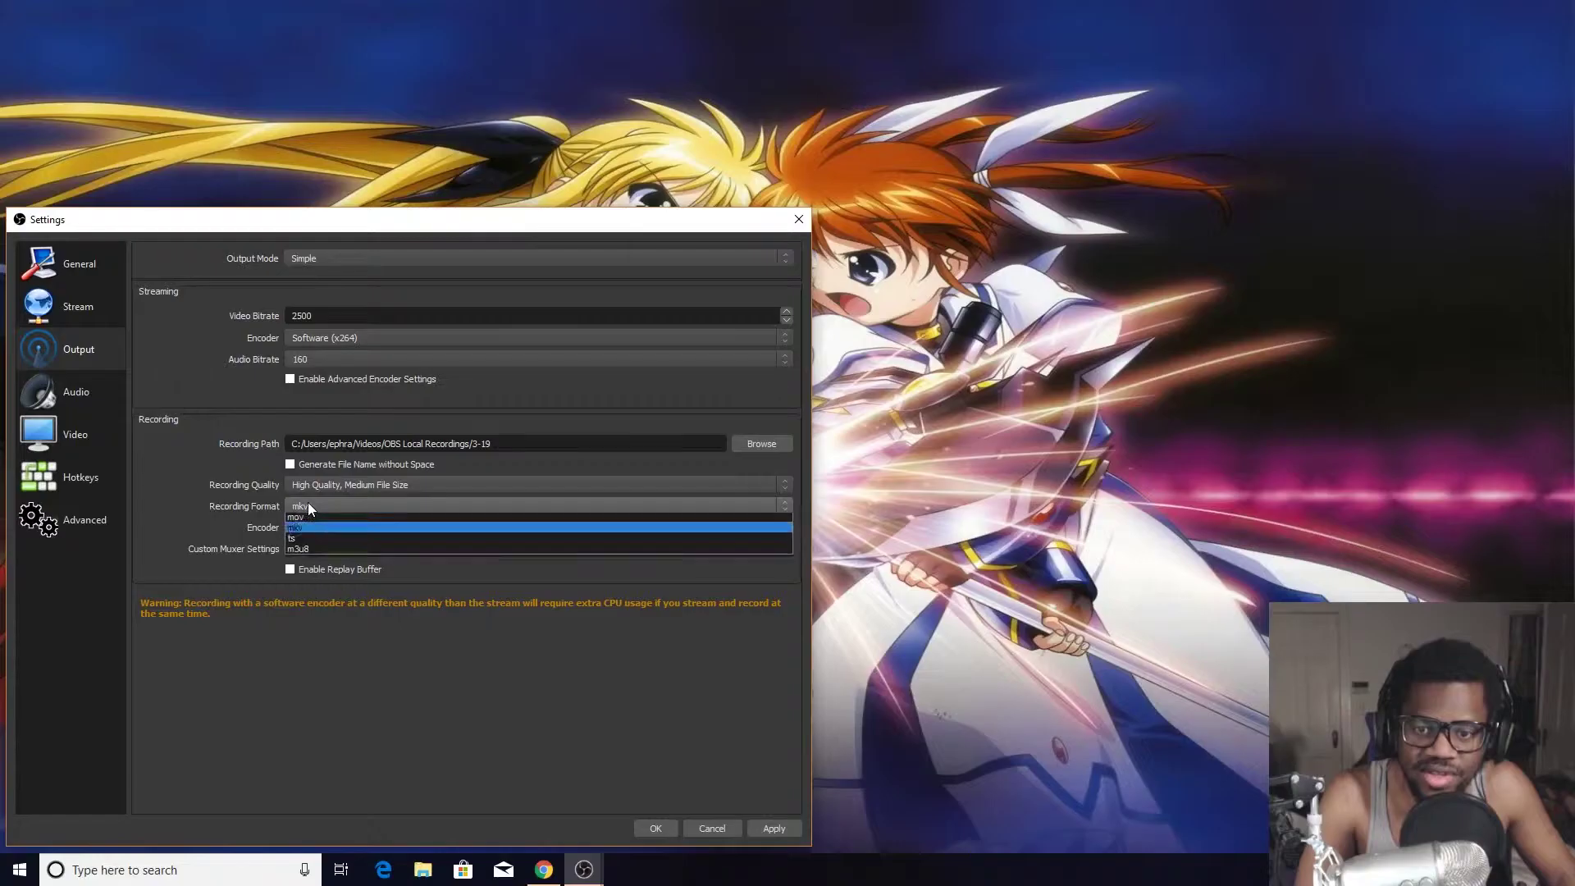
{"action": "left_click", "coordinate": [307, 519]}
{"action": "left_click", "coordinate": [313, 515]}
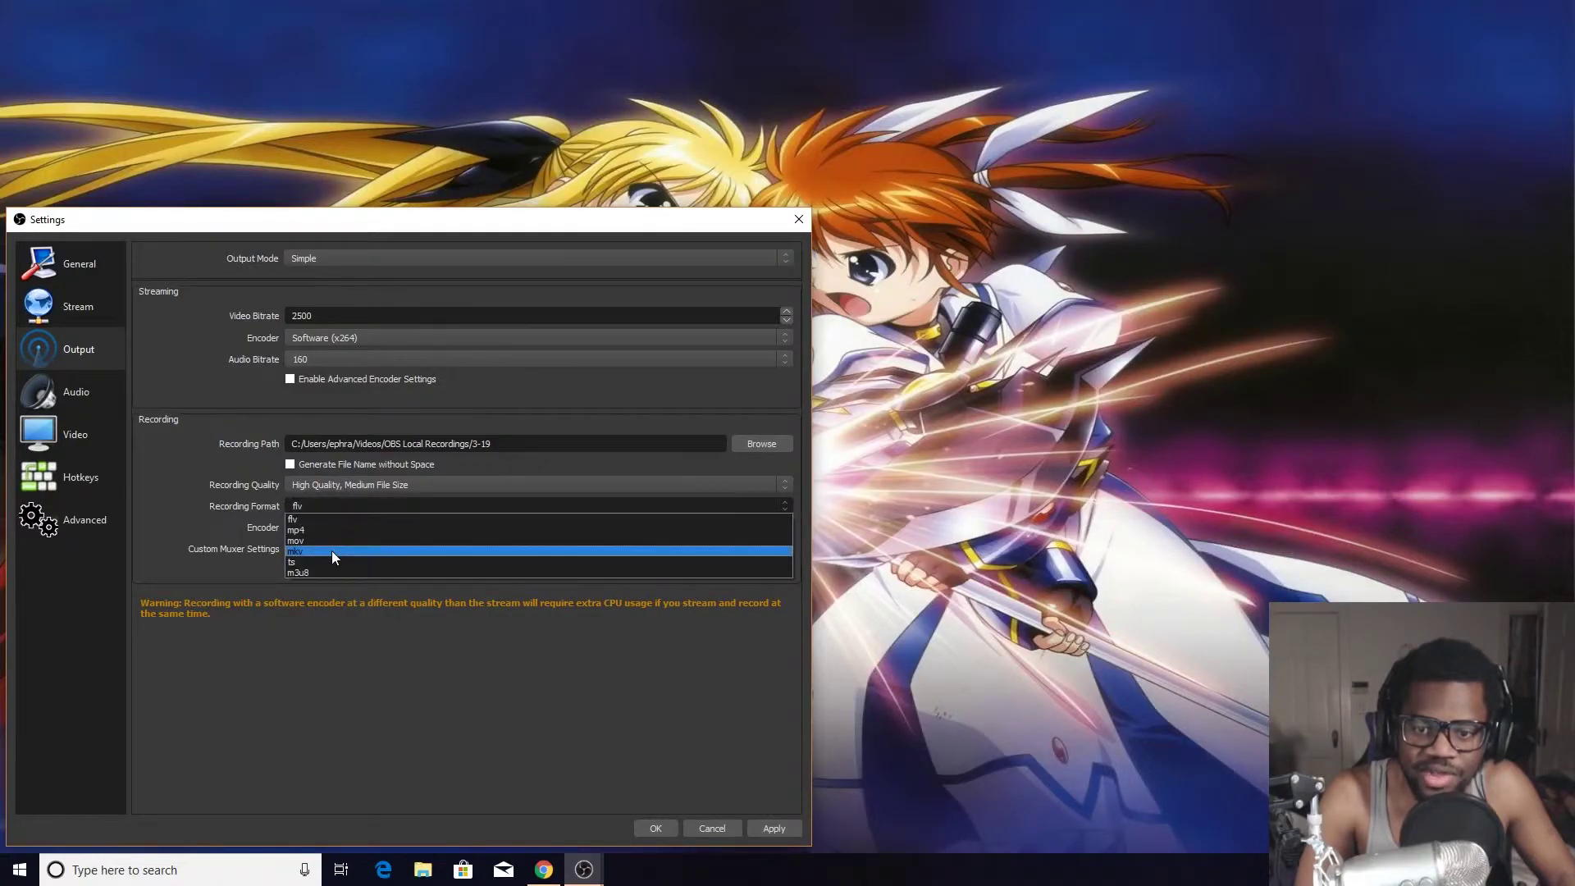
{"action": "left_click", "coordinate": [332, 550]}
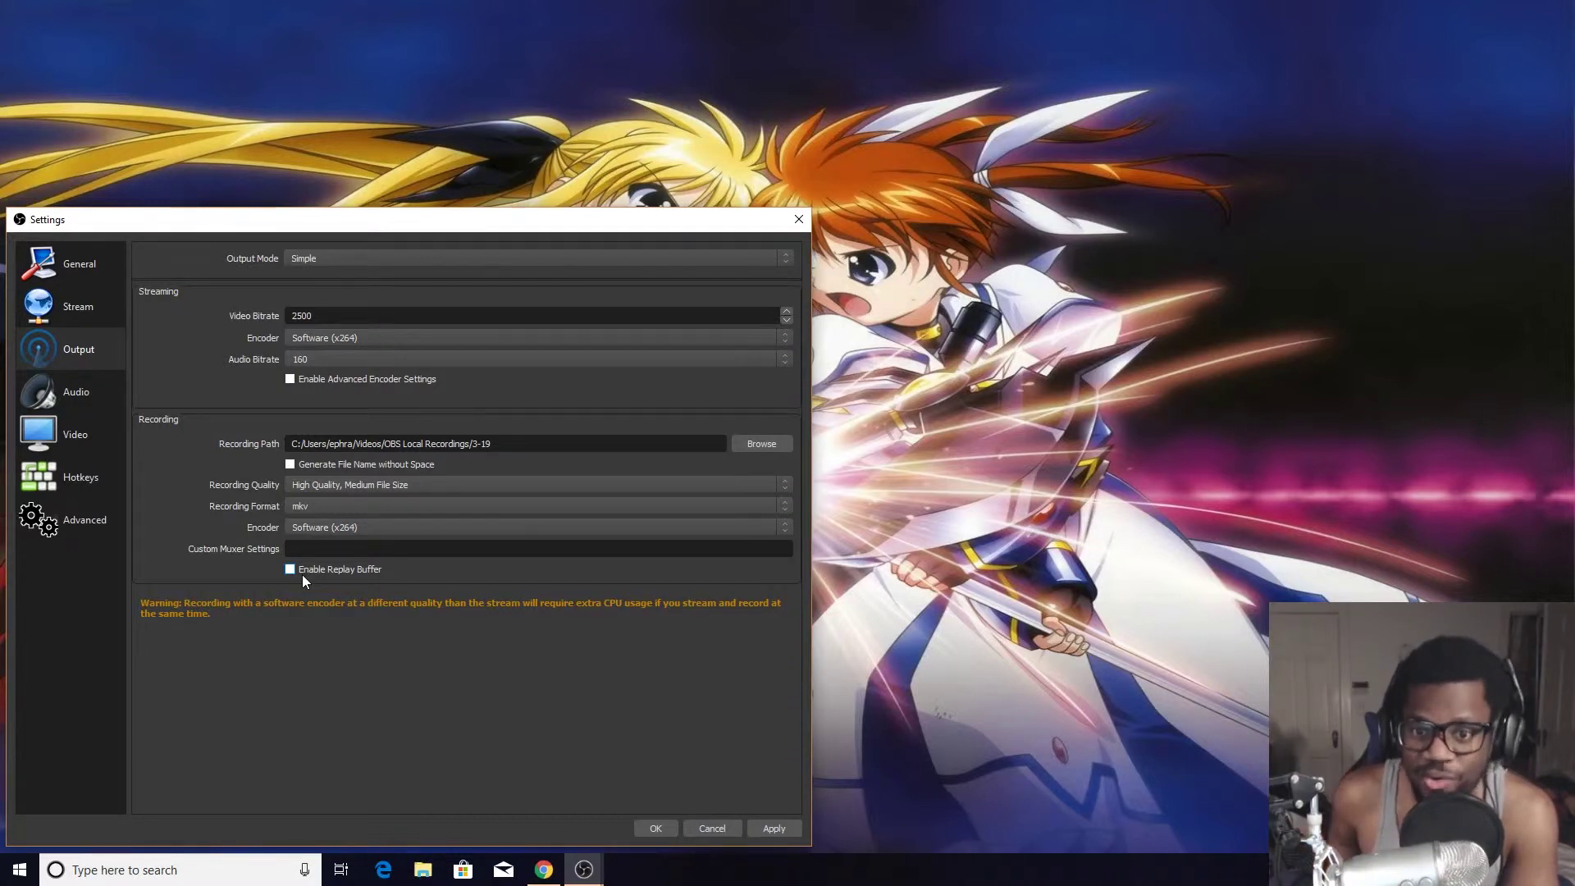
{"action": "left_click", "coordinate": [334, 507]}
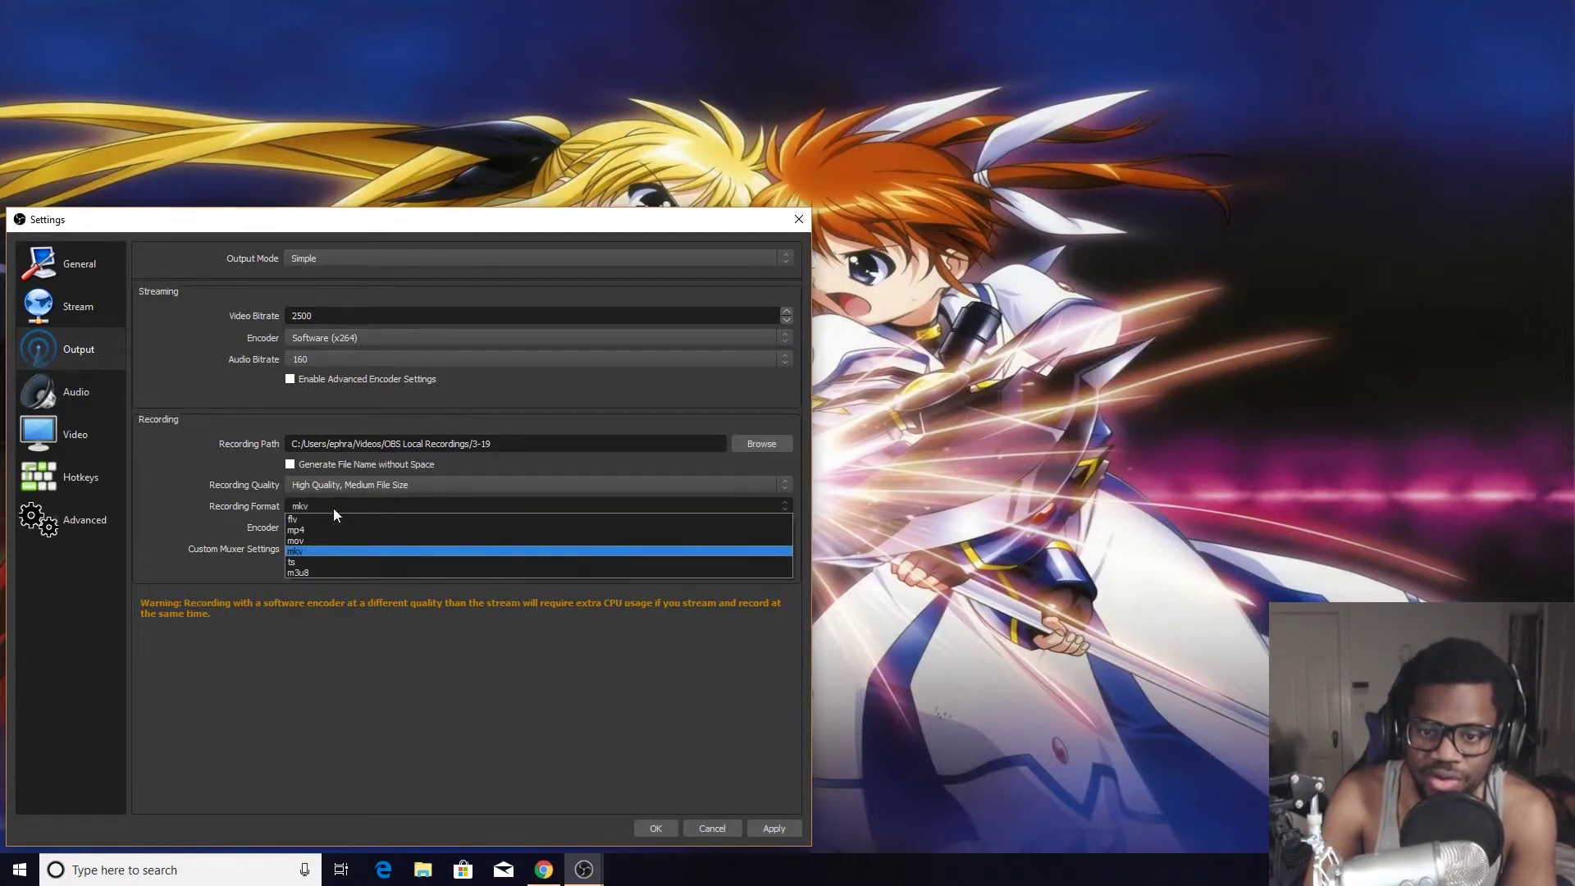
{"action": "left_click", "coordinate": [315, 530]}
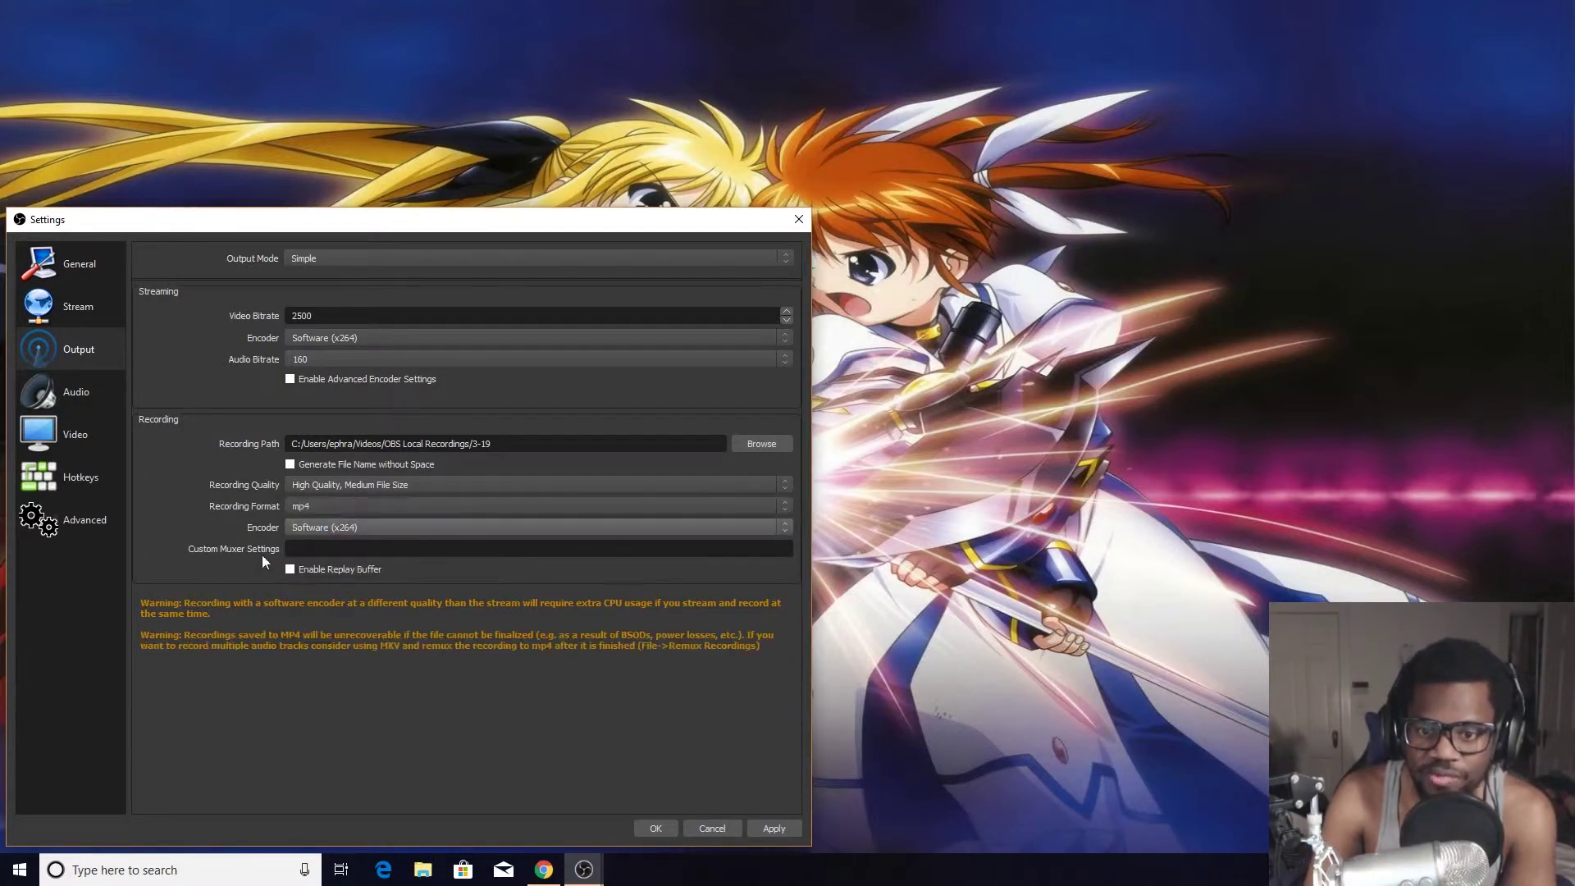
{"action": "left_click", "coordinate": [297, 509]}
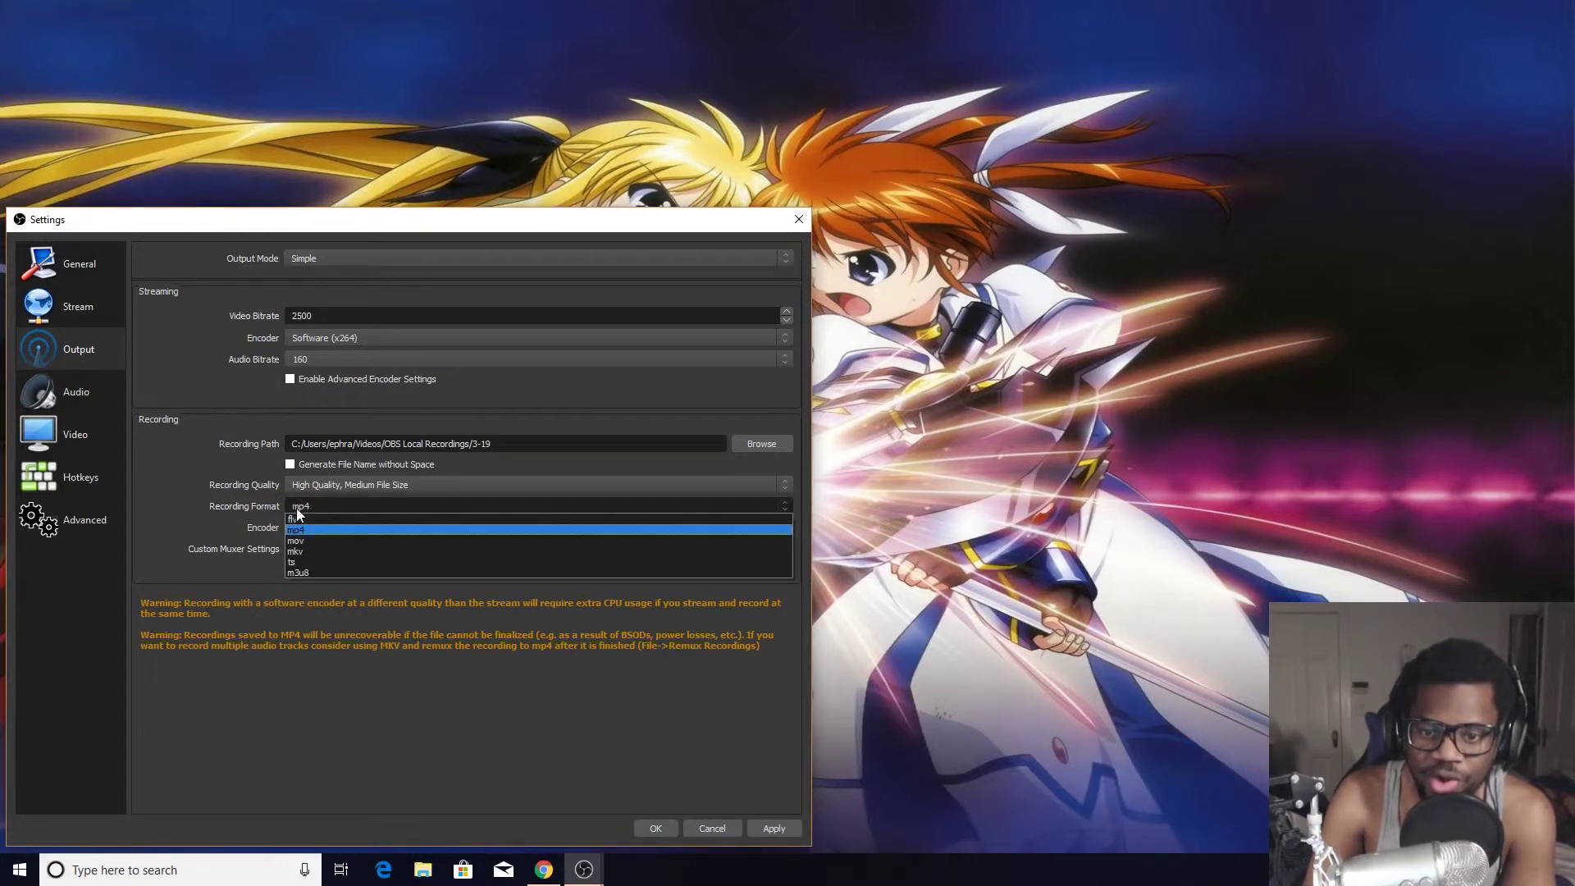
{"action": "left_click", "coordinate": [304, 552]}
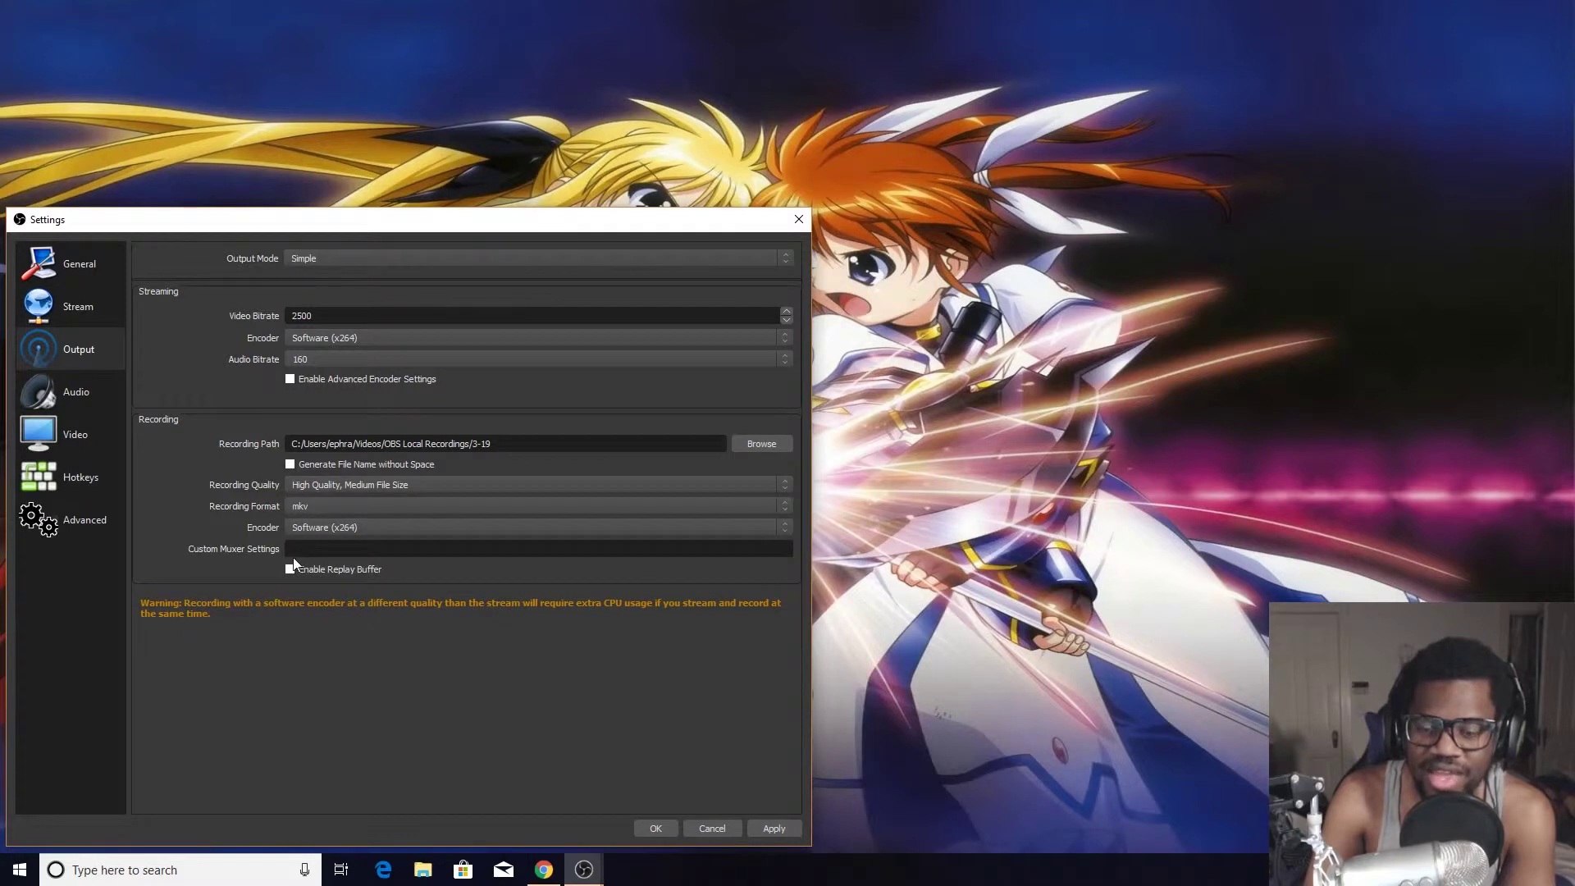
{"action": "left_click", "coordinate": [71, 390]}
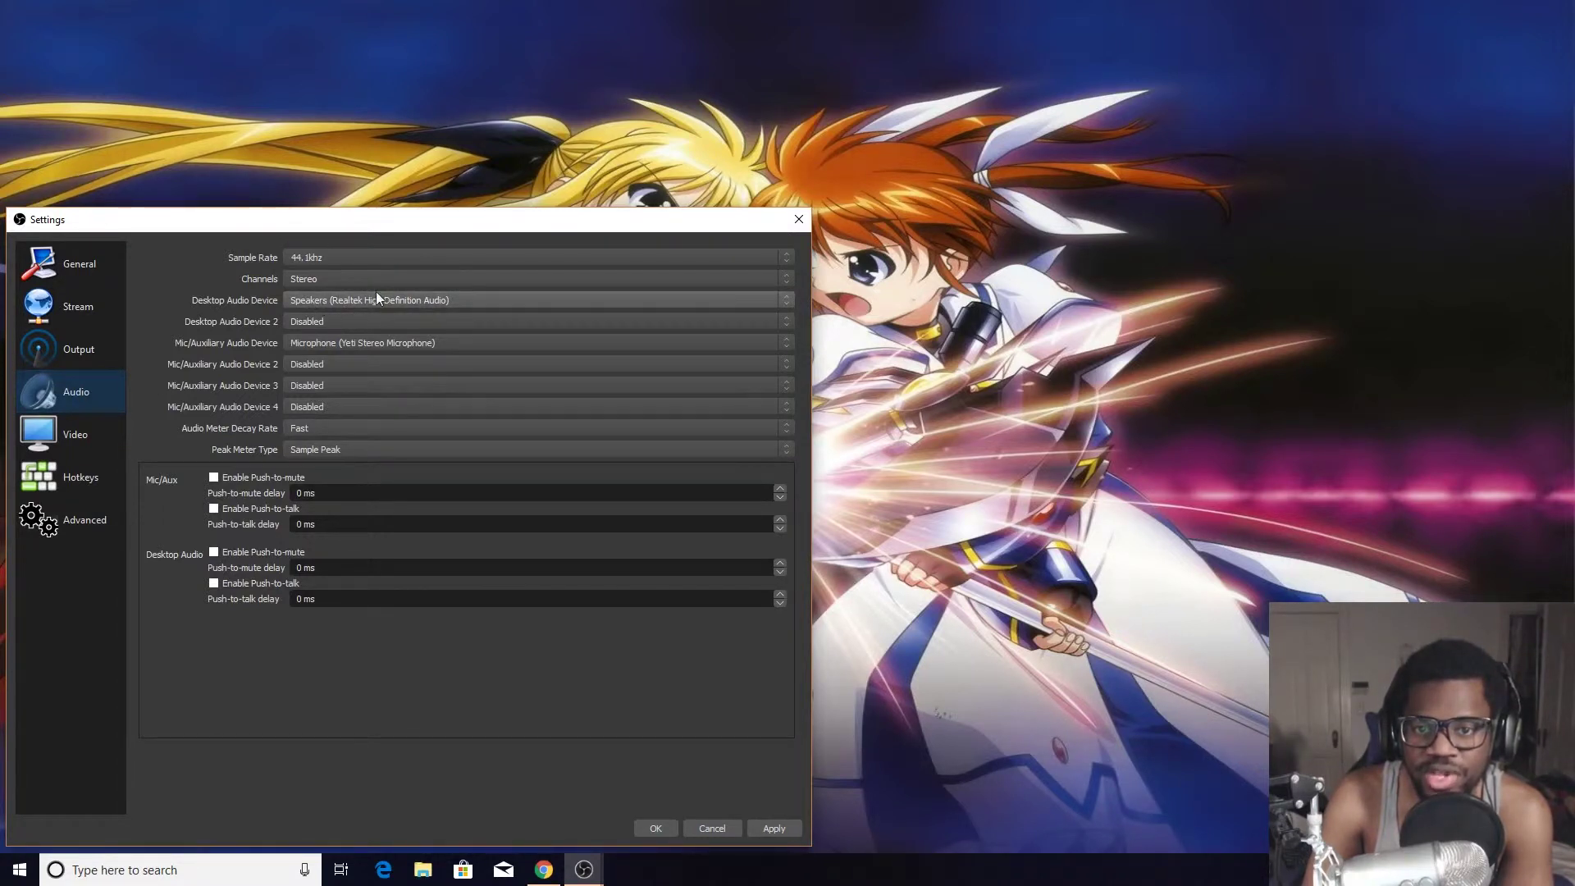
{"action": "left_click", "coordinate": [344, 297]}
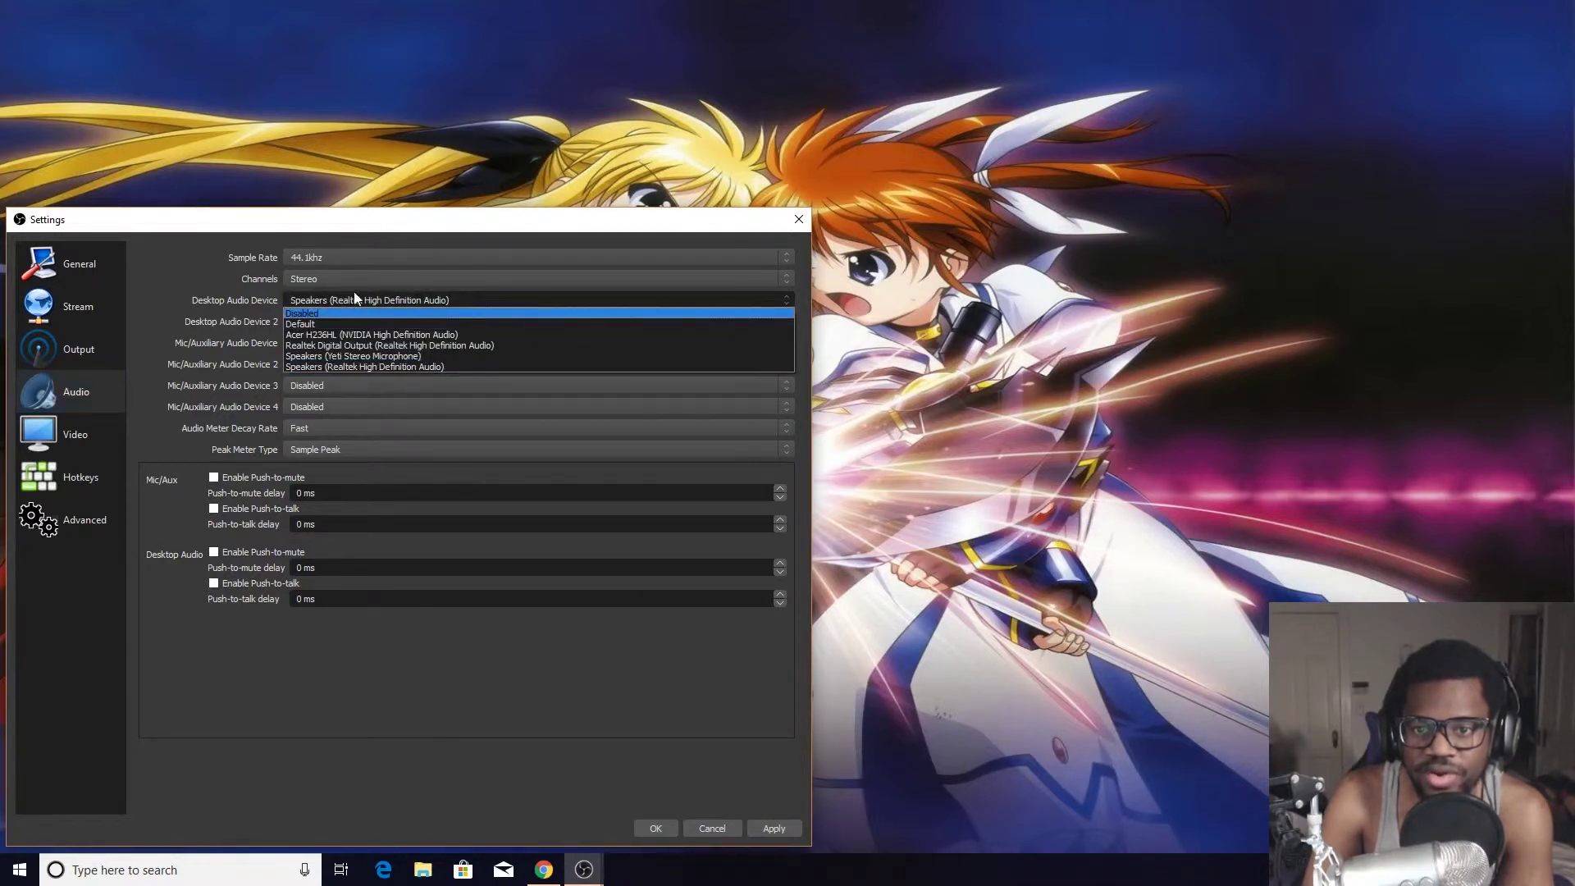
{"action": "left_click", "coordinate": [359, 297]}
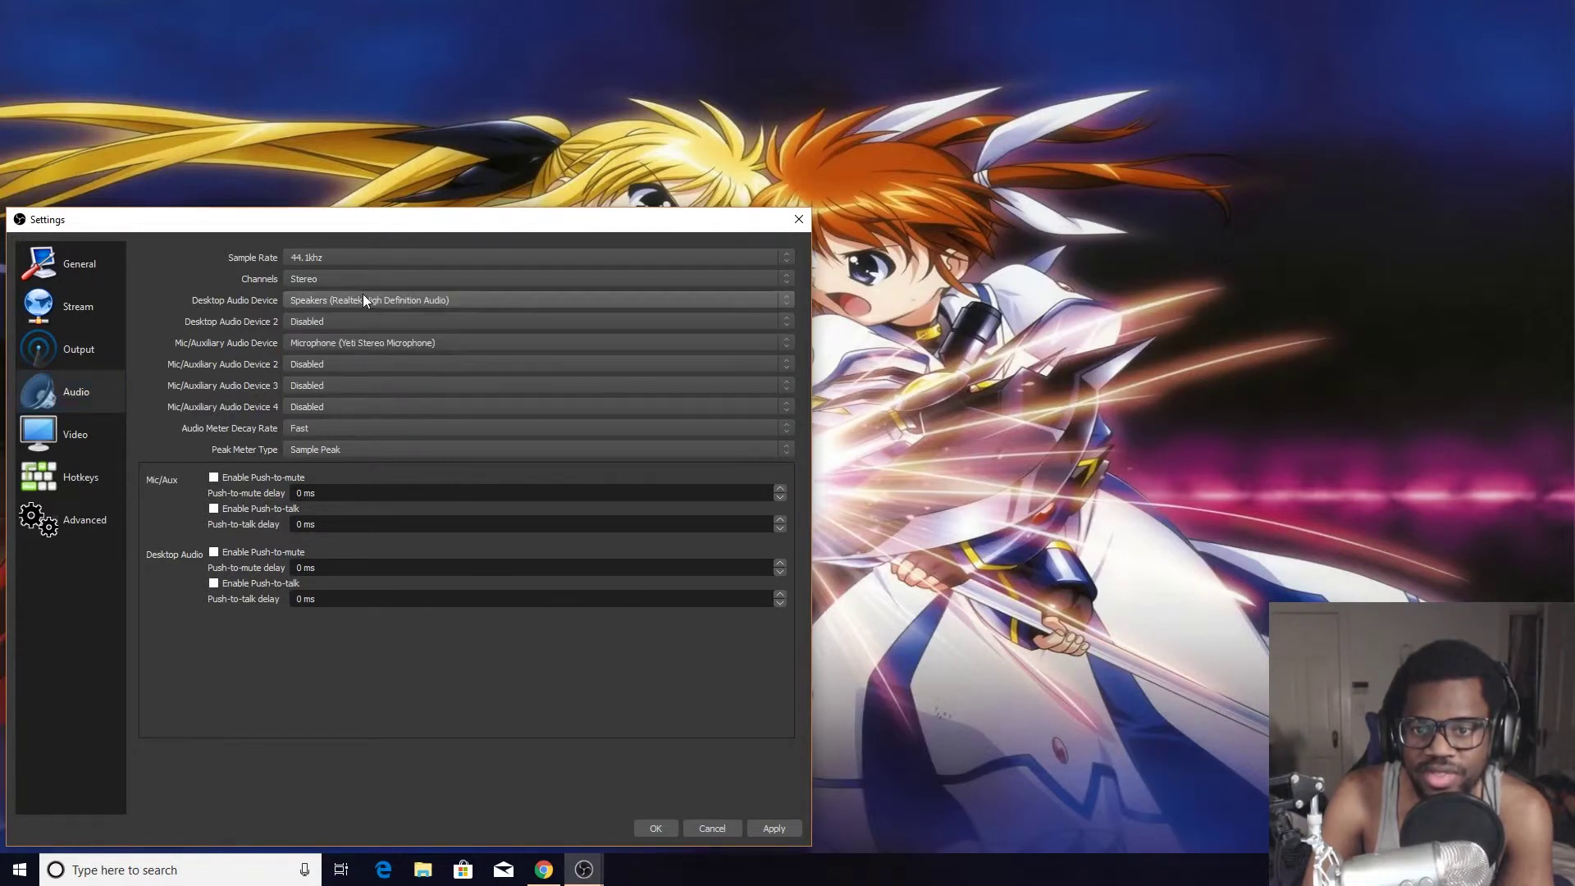
{"action": "left_click", "coordinate": [327, 338]}
{"action": "left_click", "coordinate": [378, 361]}
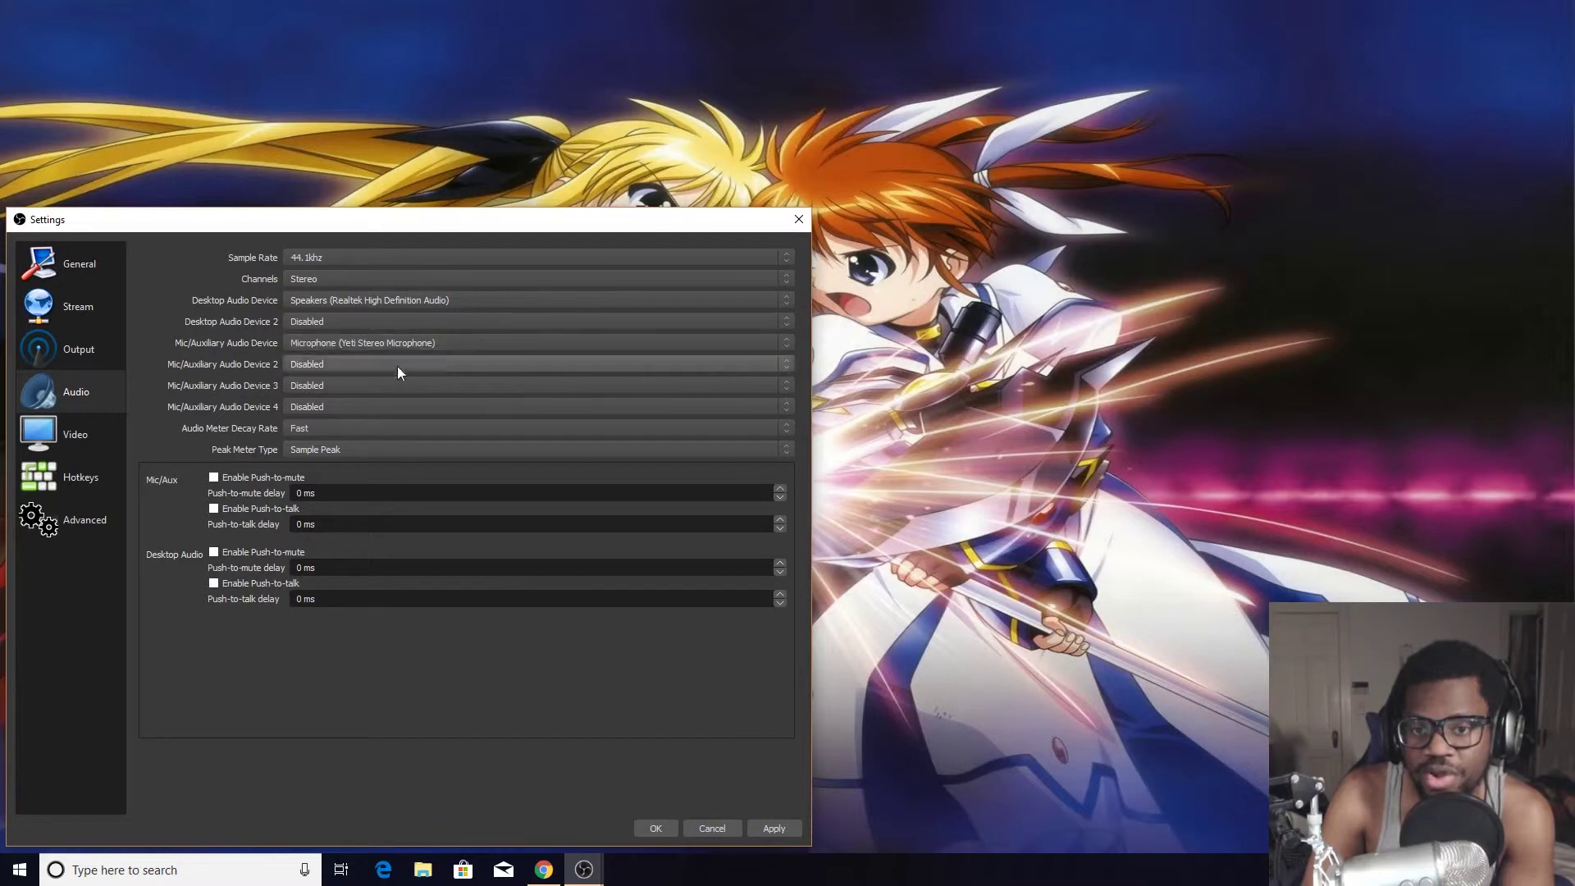
{"action": "left_click", "coordinate": [75, 435]}
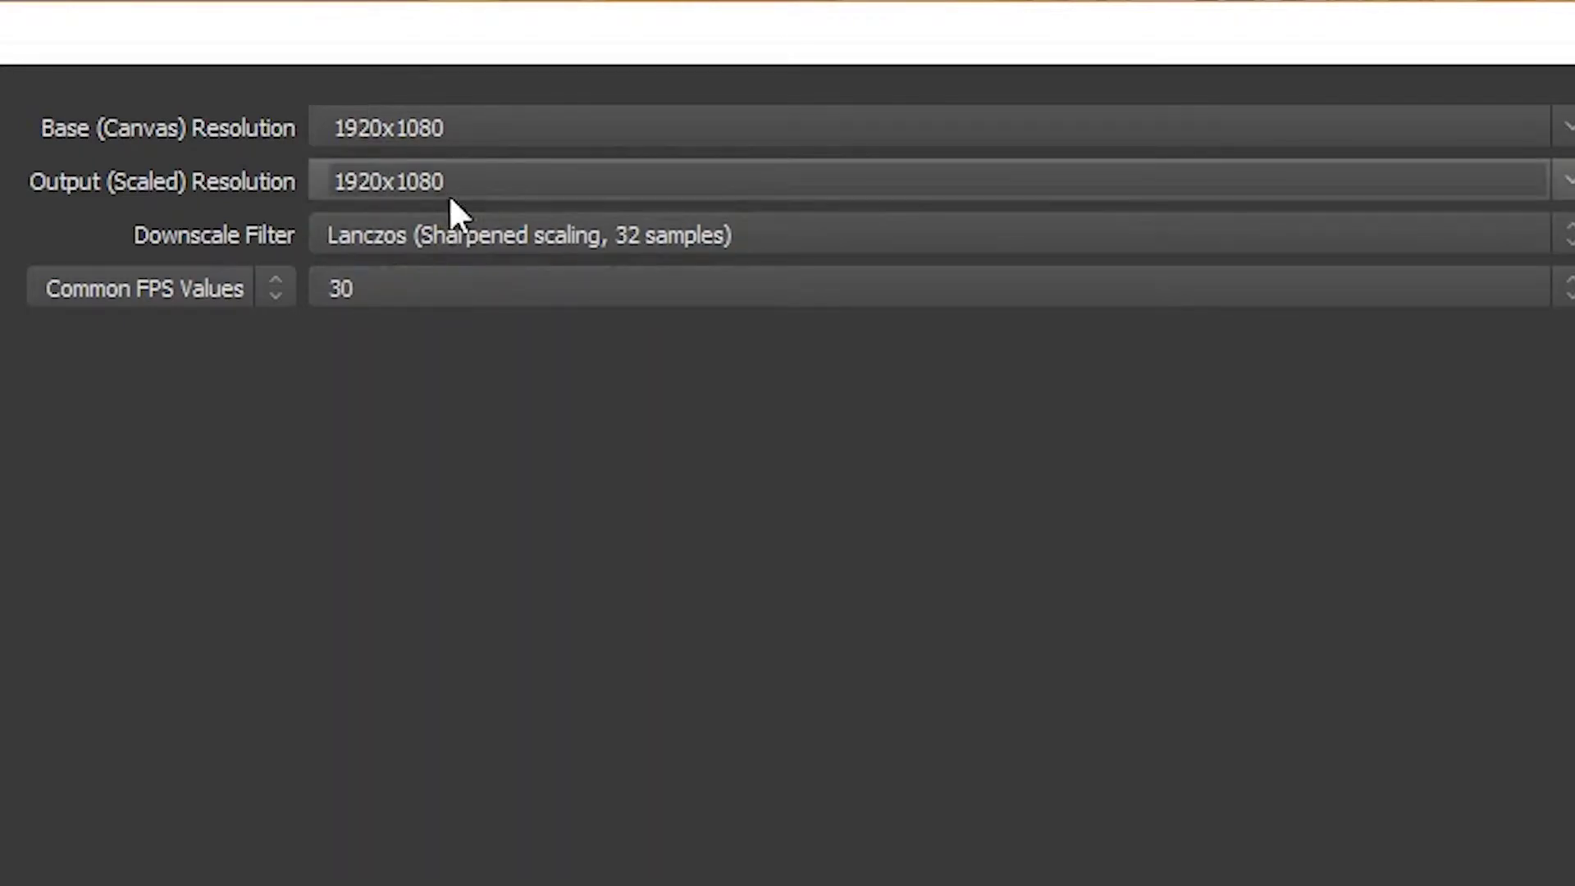
{"action": "left_click", "coordinate": [382, 296]}
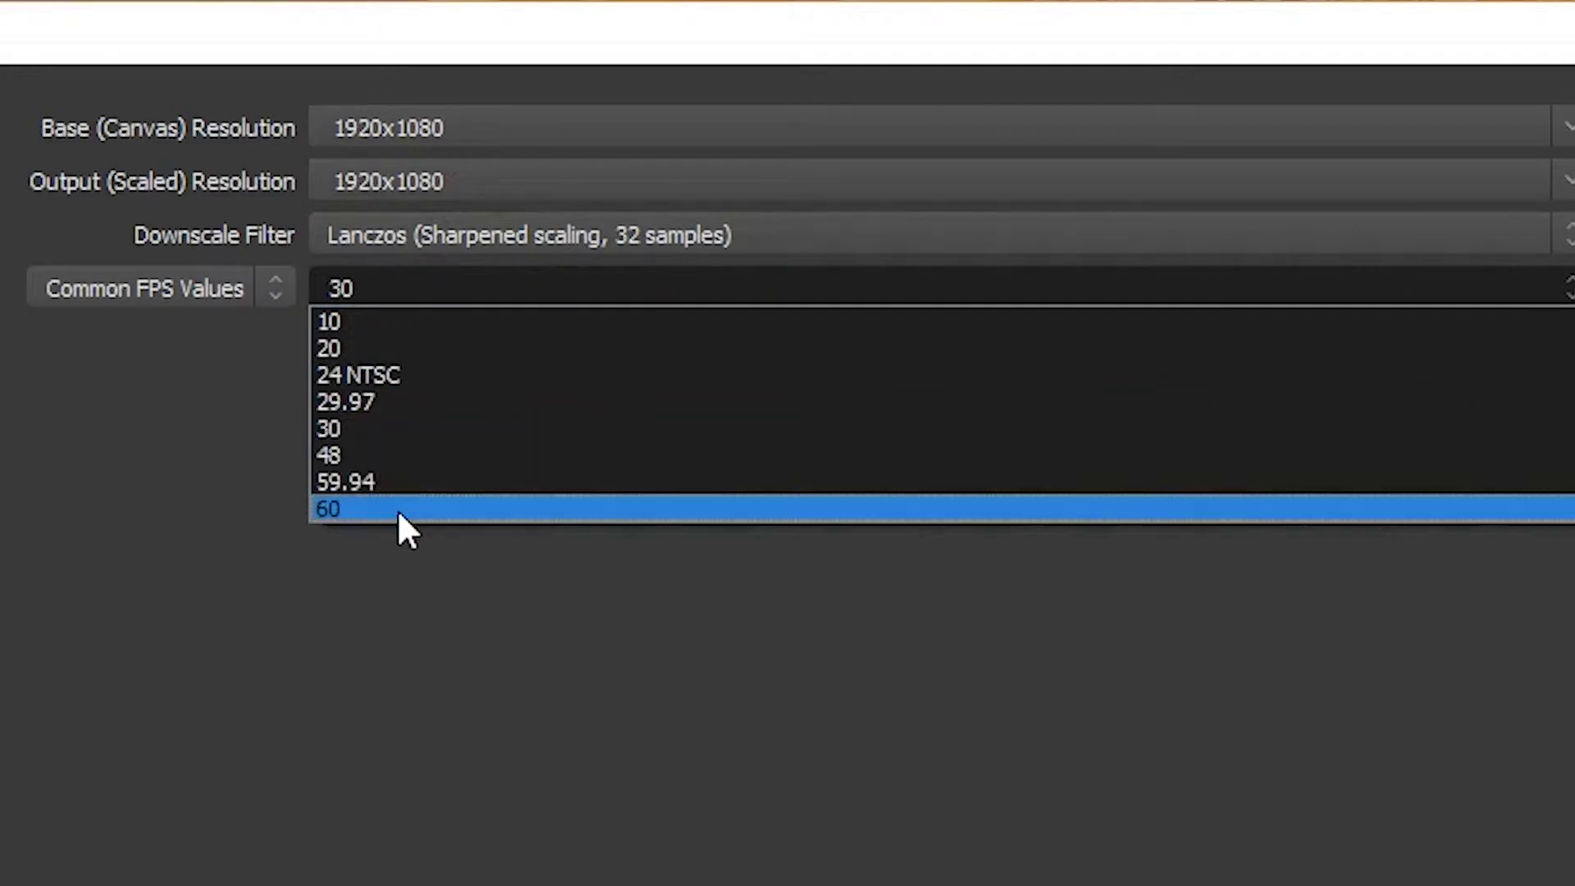
{"action": "left_click", "coordinate": [377, 429]}
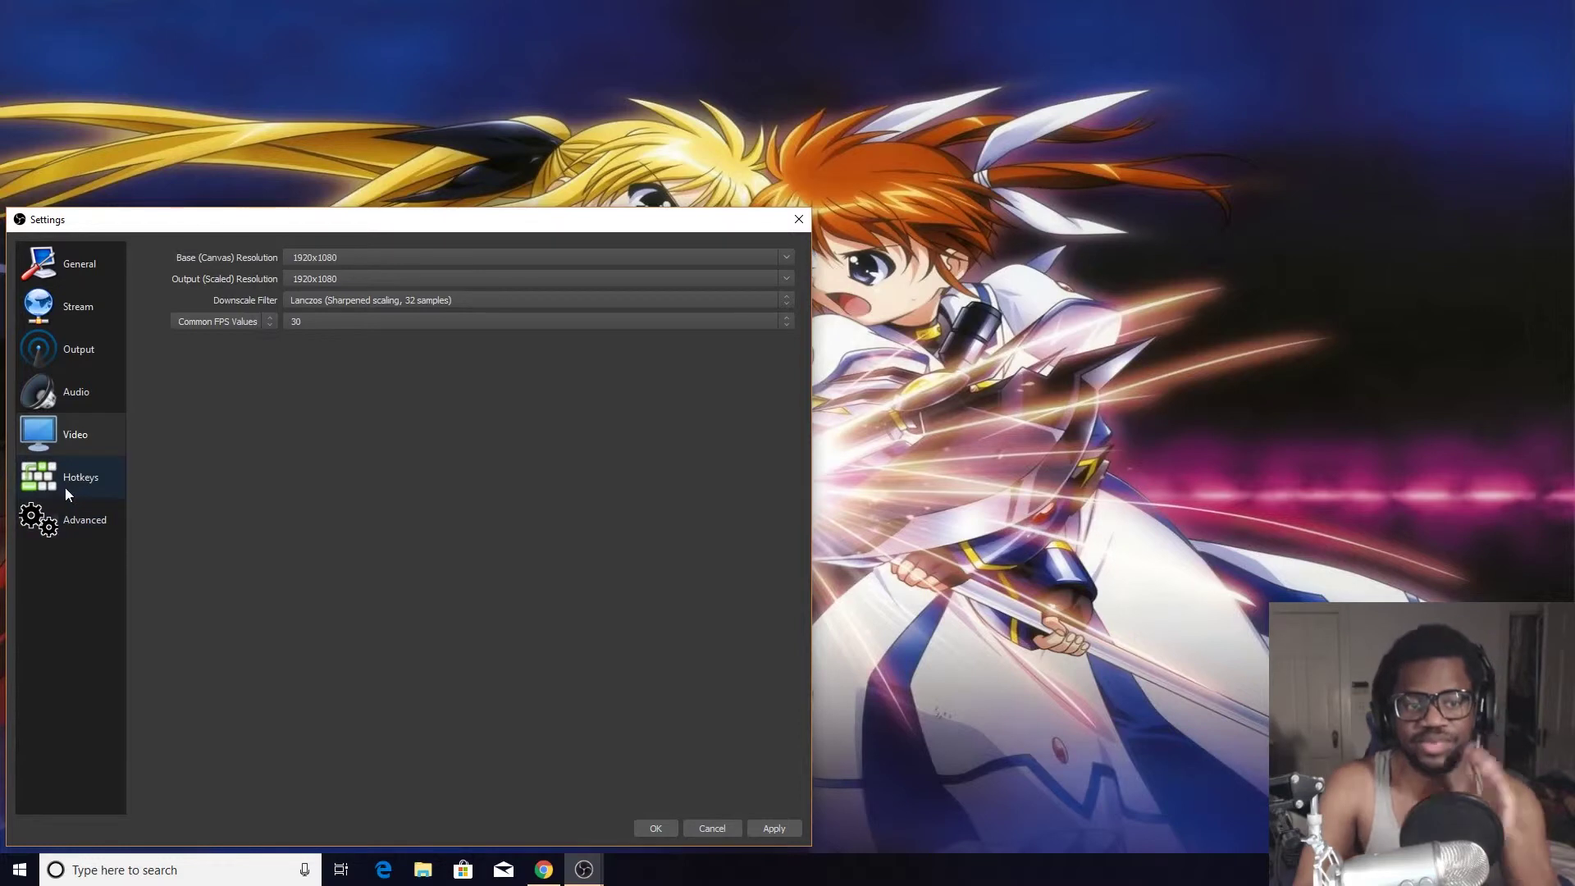
{"action": "left_click", "coordinate": [77, 349]}
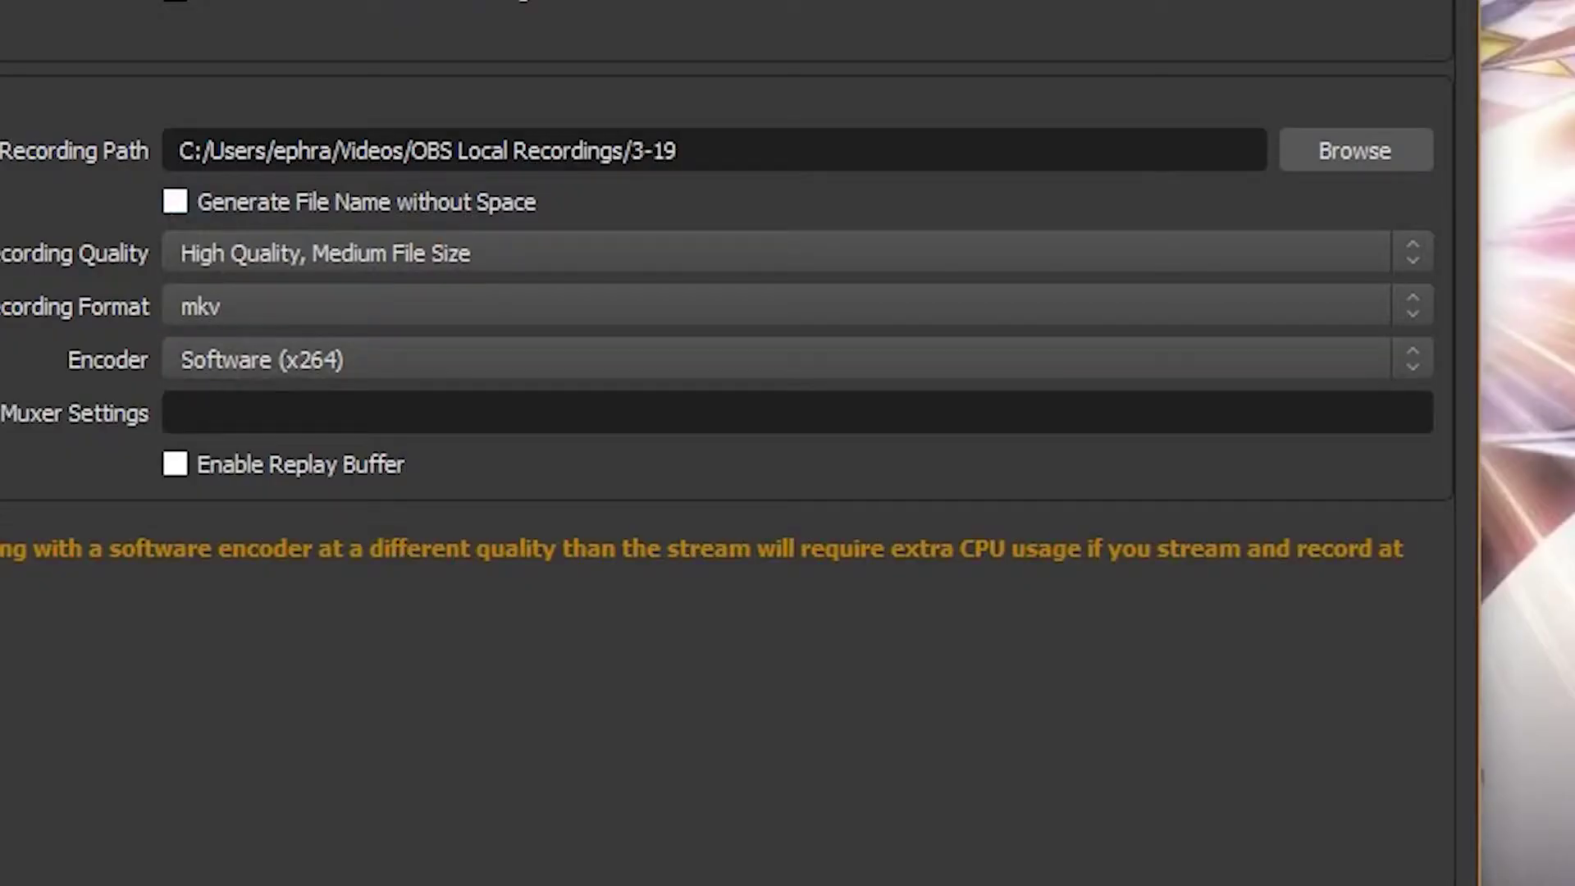
{"action": "left_click", "coordinate": [235, 363]}
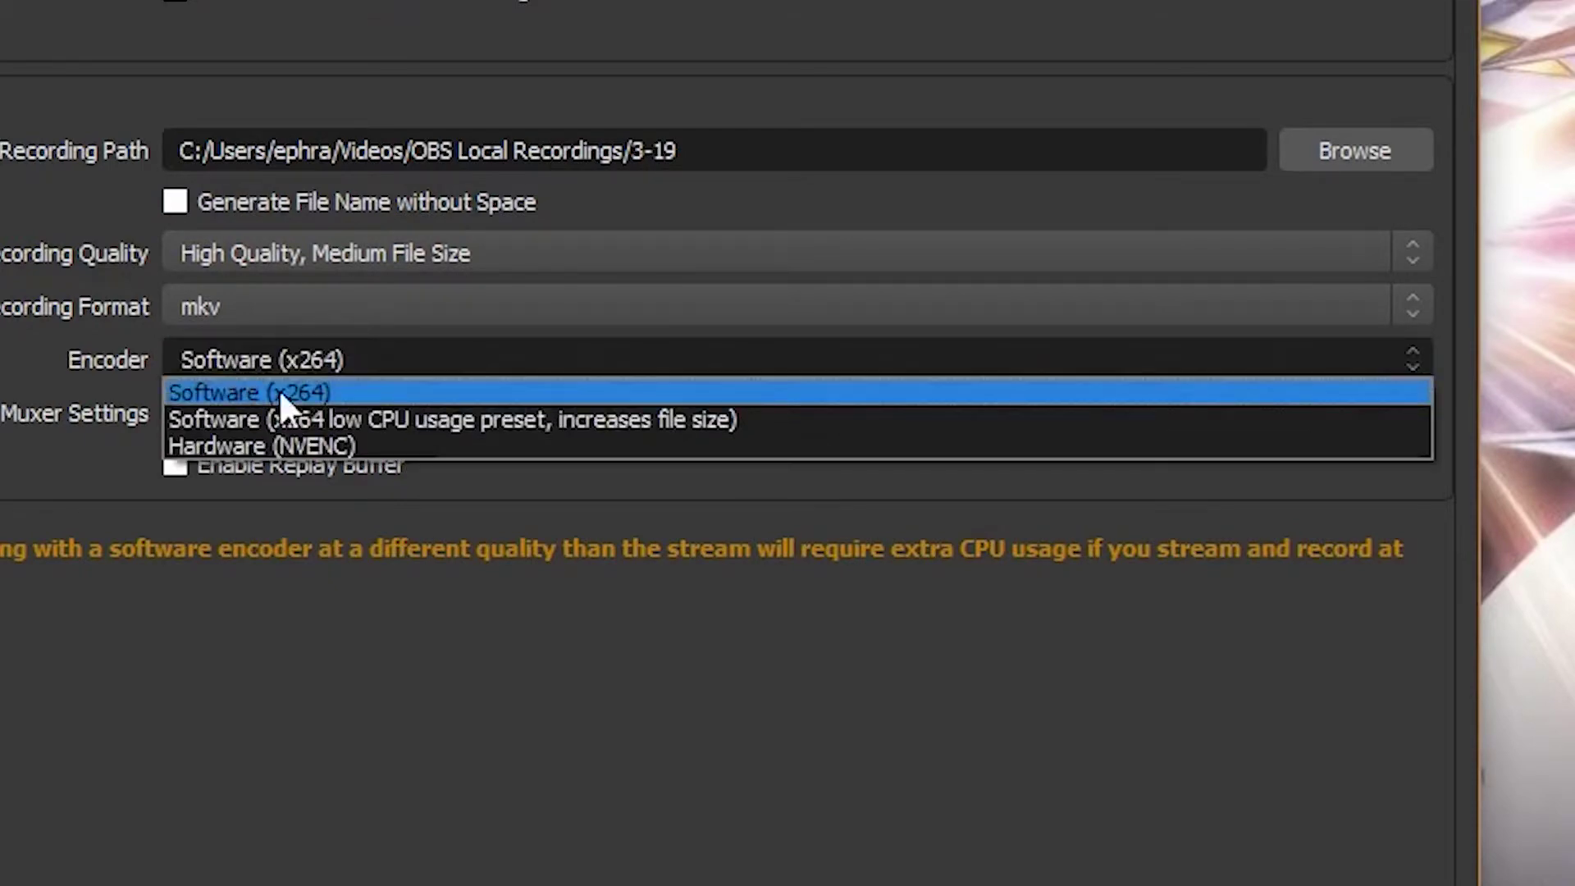
{"action": "left_click", "coordinate": [315, 416]}
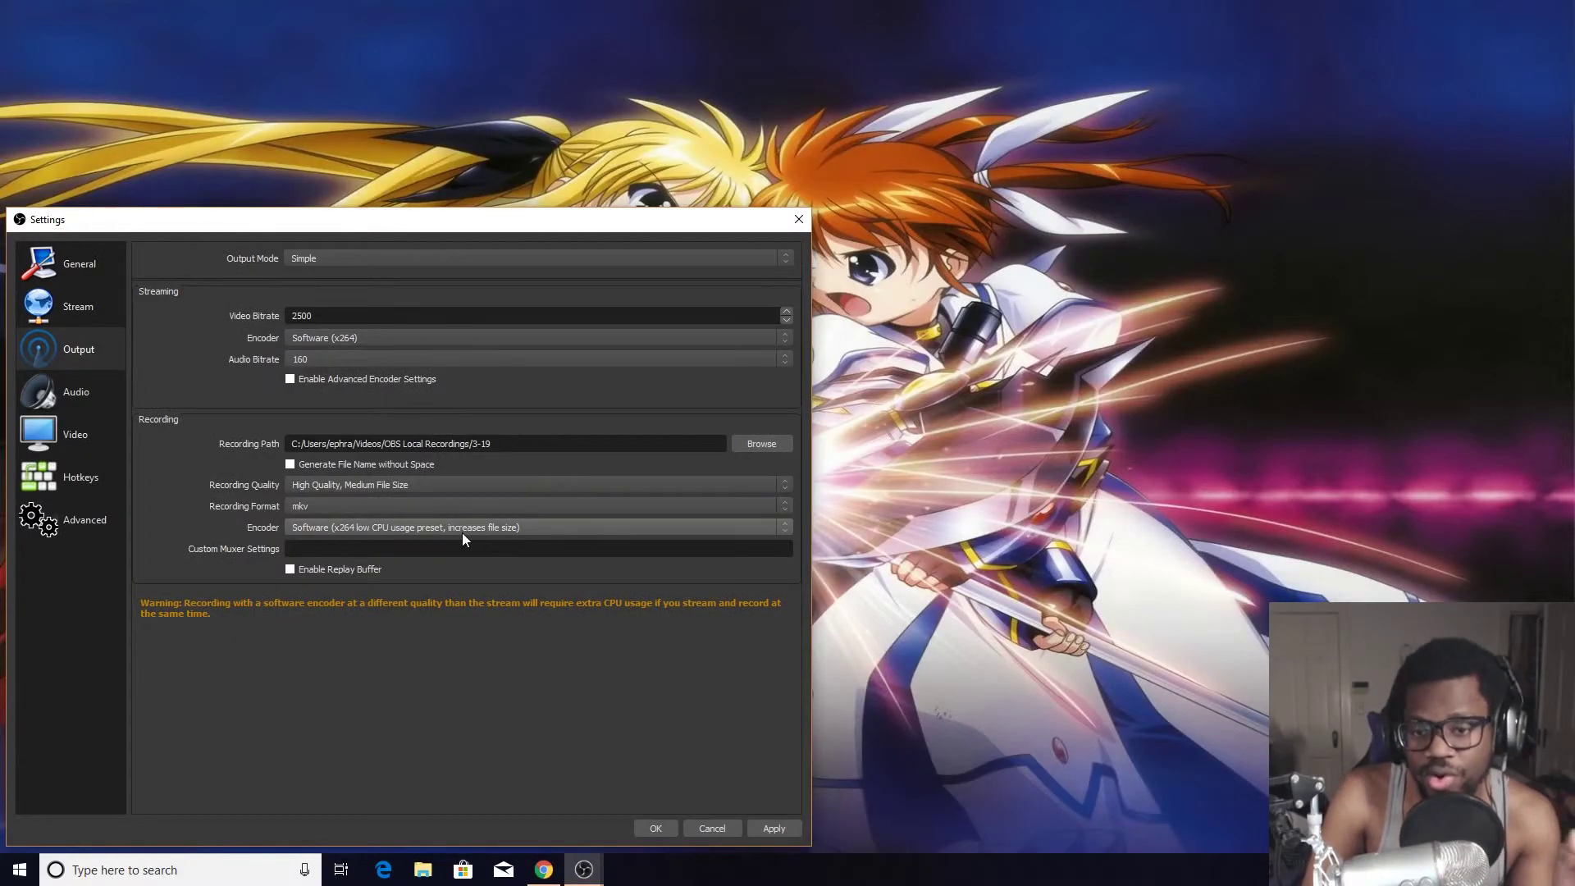
{"action": "left_click", "coordinate": [412, 529]}
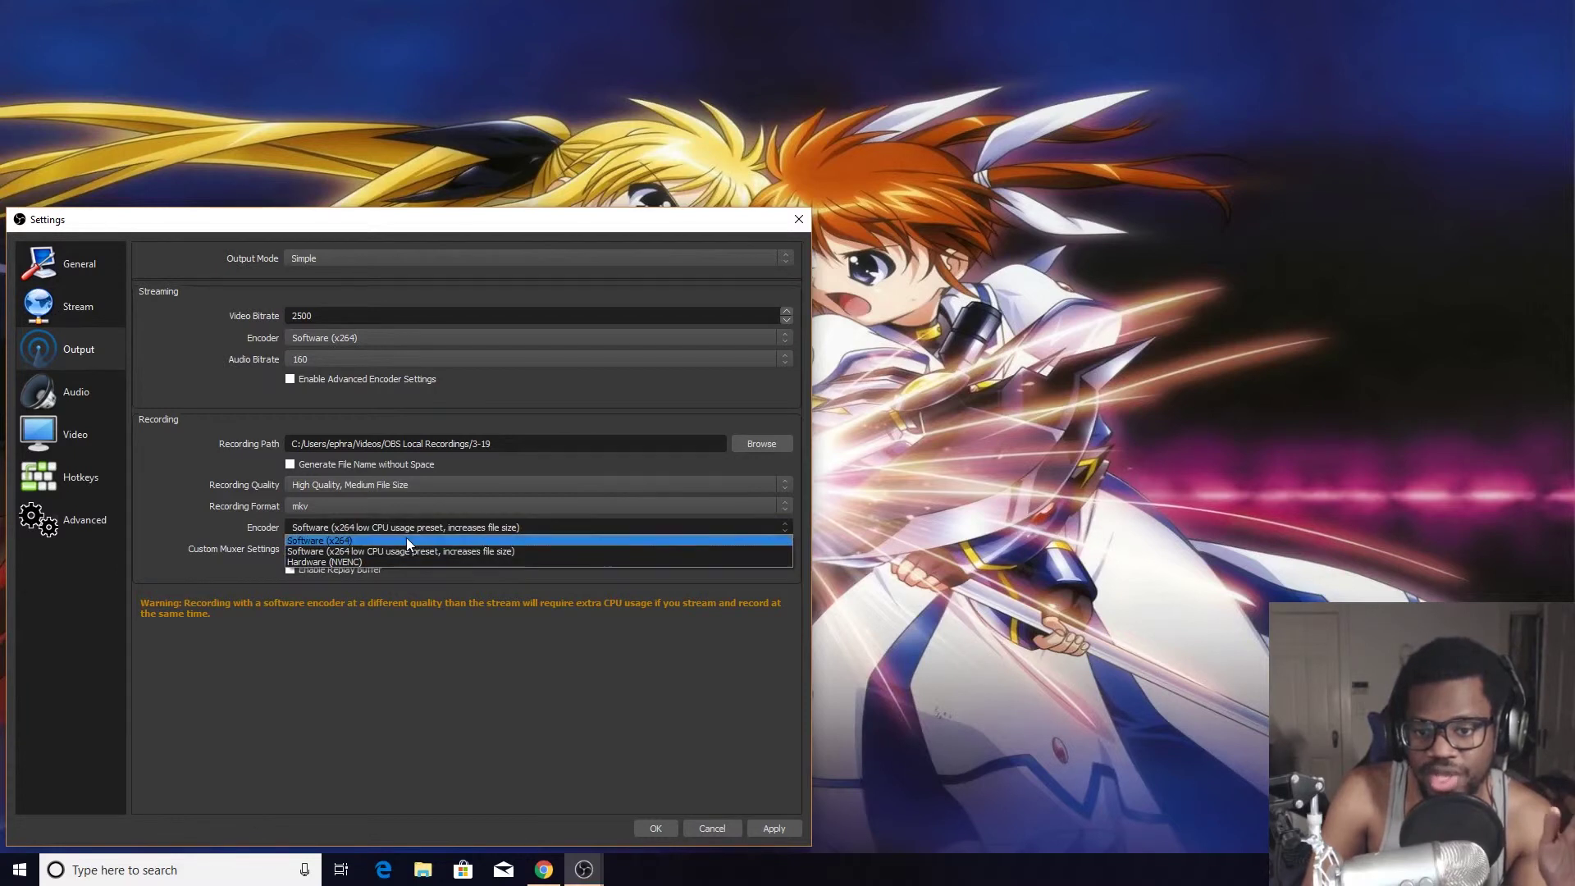
{"action": "left_click", "coordinate": [406, 540]}
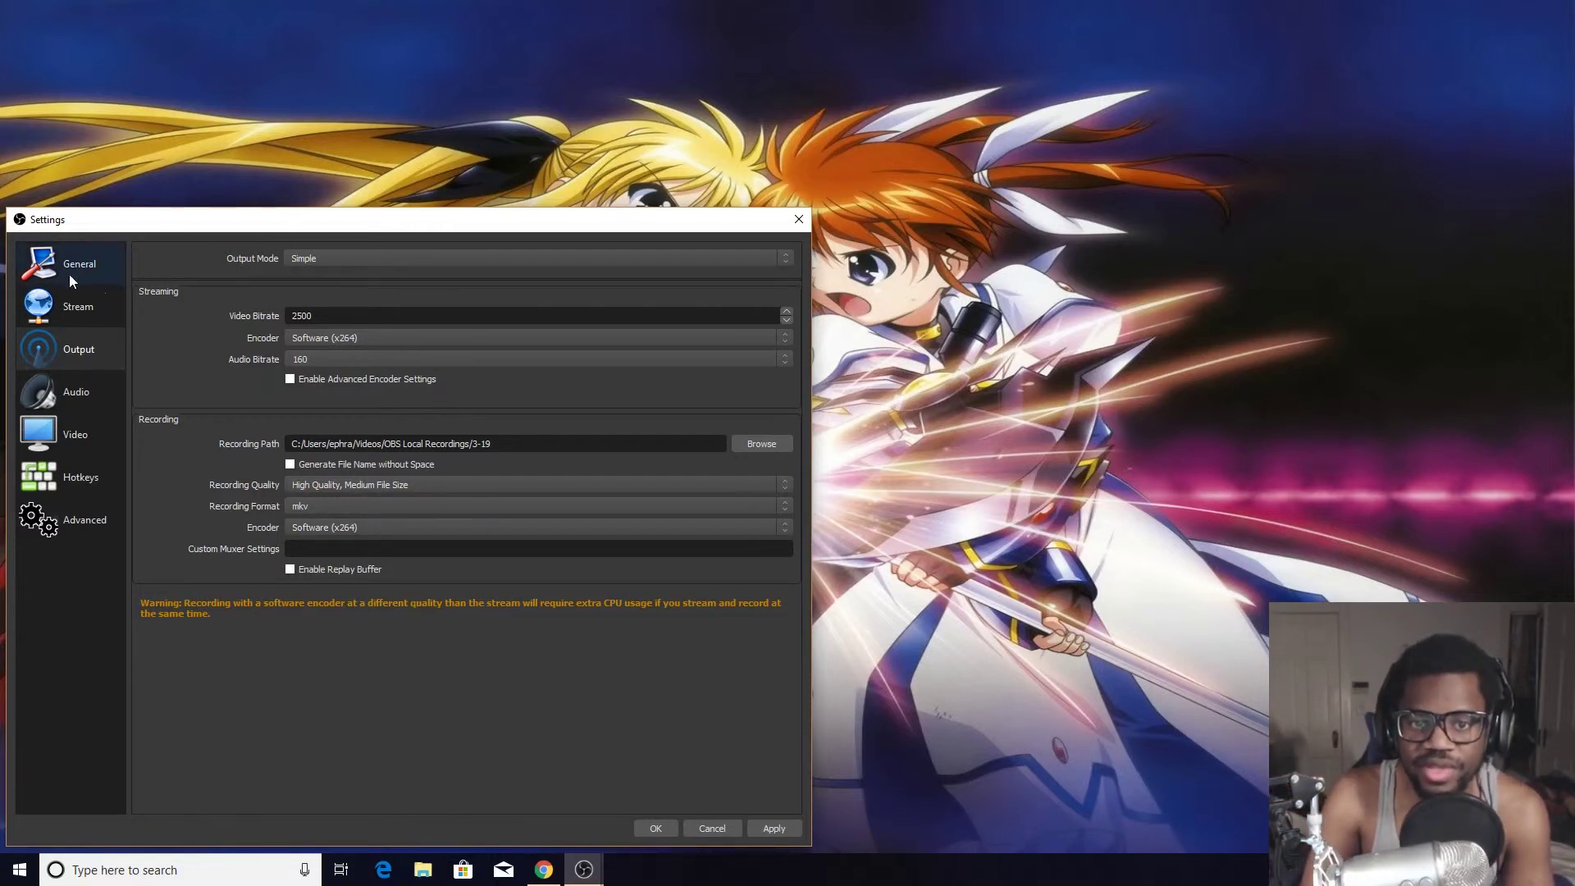
Cancel out of Settings and open File > Remux Recordings
{"action": "left_click", "coordinate": [694, 829]}
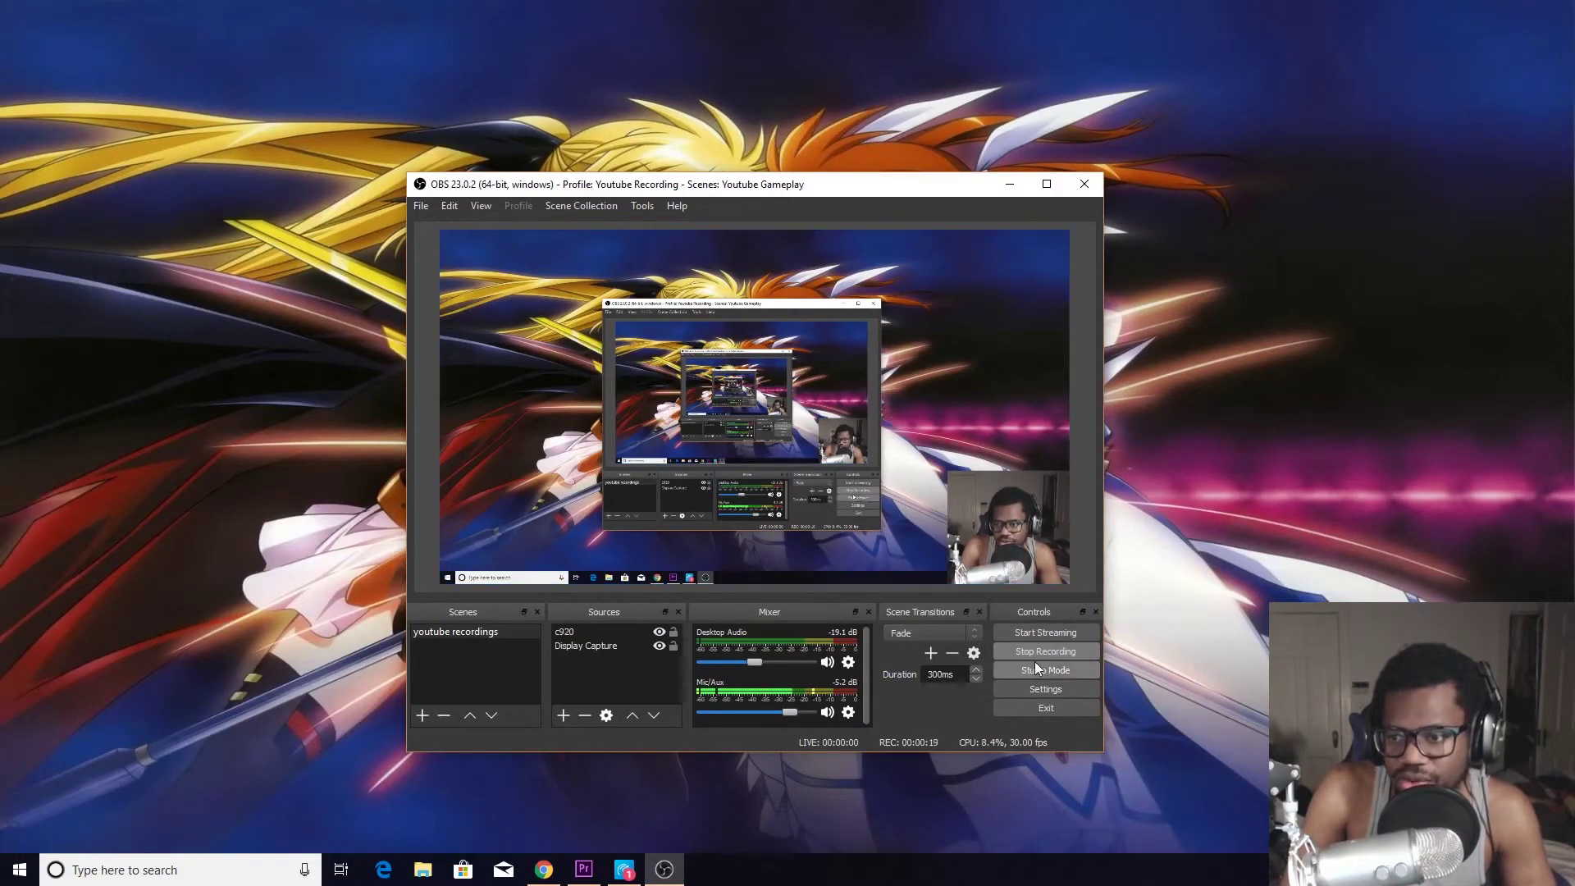
{"action": "left_click", "coordinate": [423, 207]}
{"action": "left_click", "coordinate": [90, 95]}
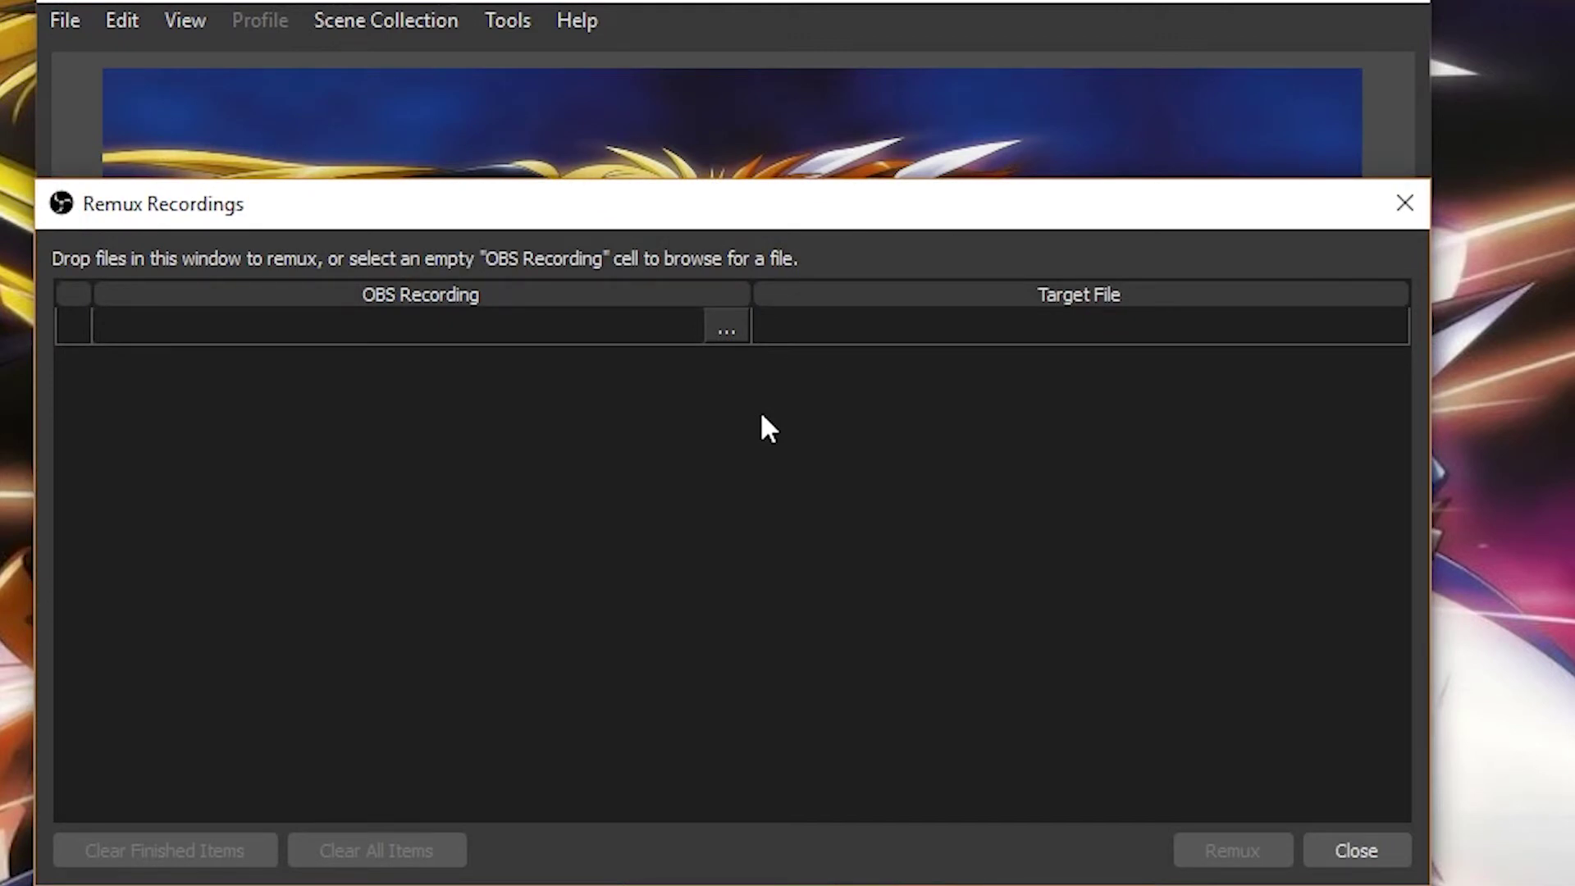
{"action": "left_click", "coordinate": [727, 329]}
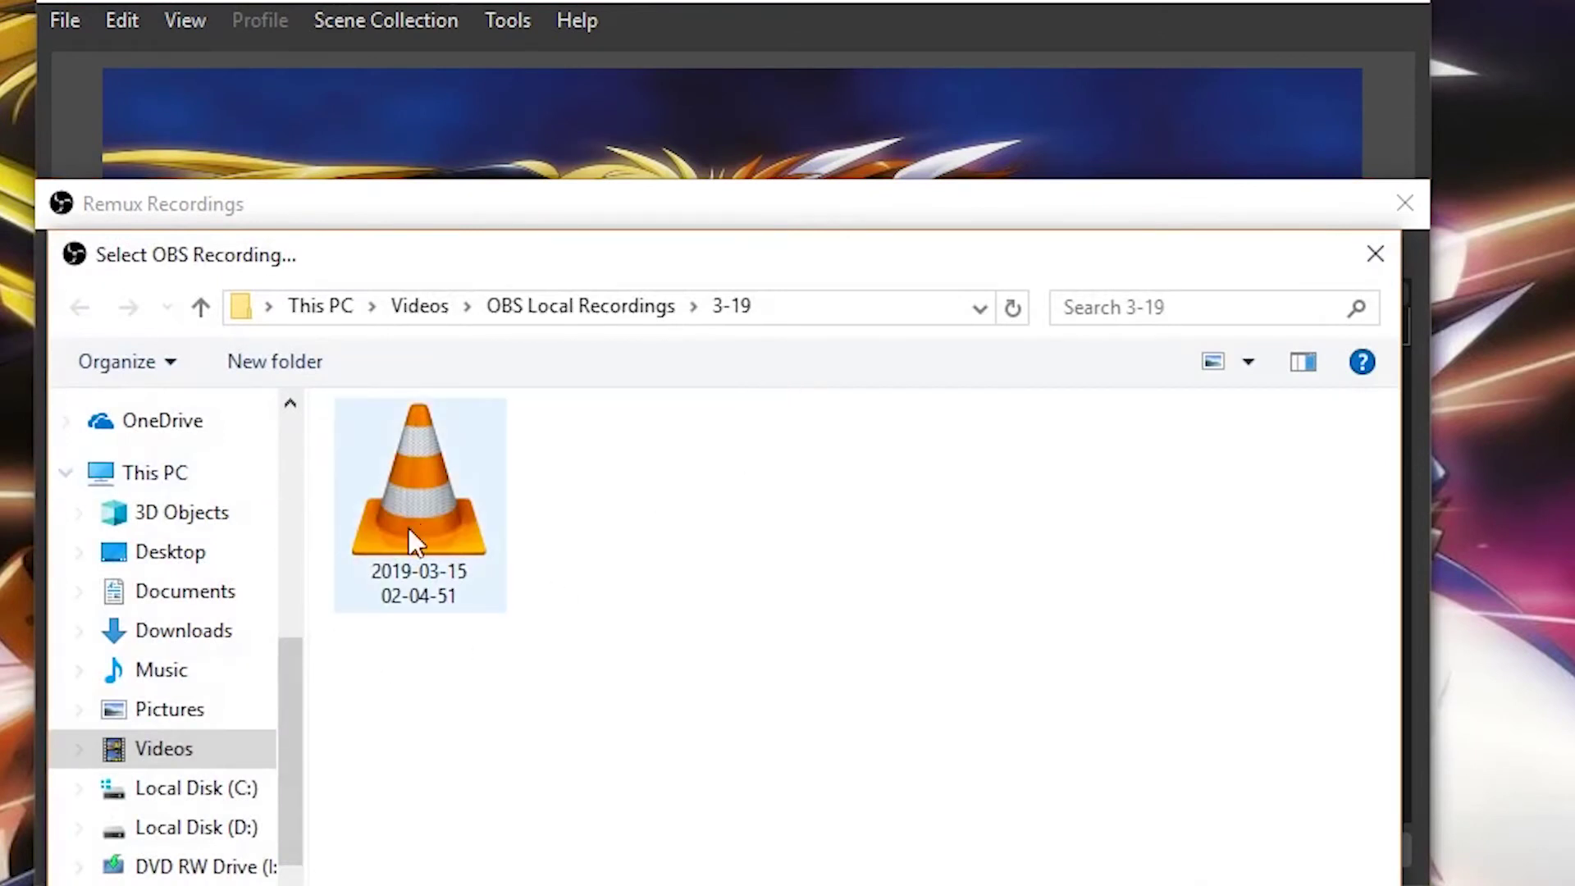
{"action": "left_click", "coordinate": [396, 490]}
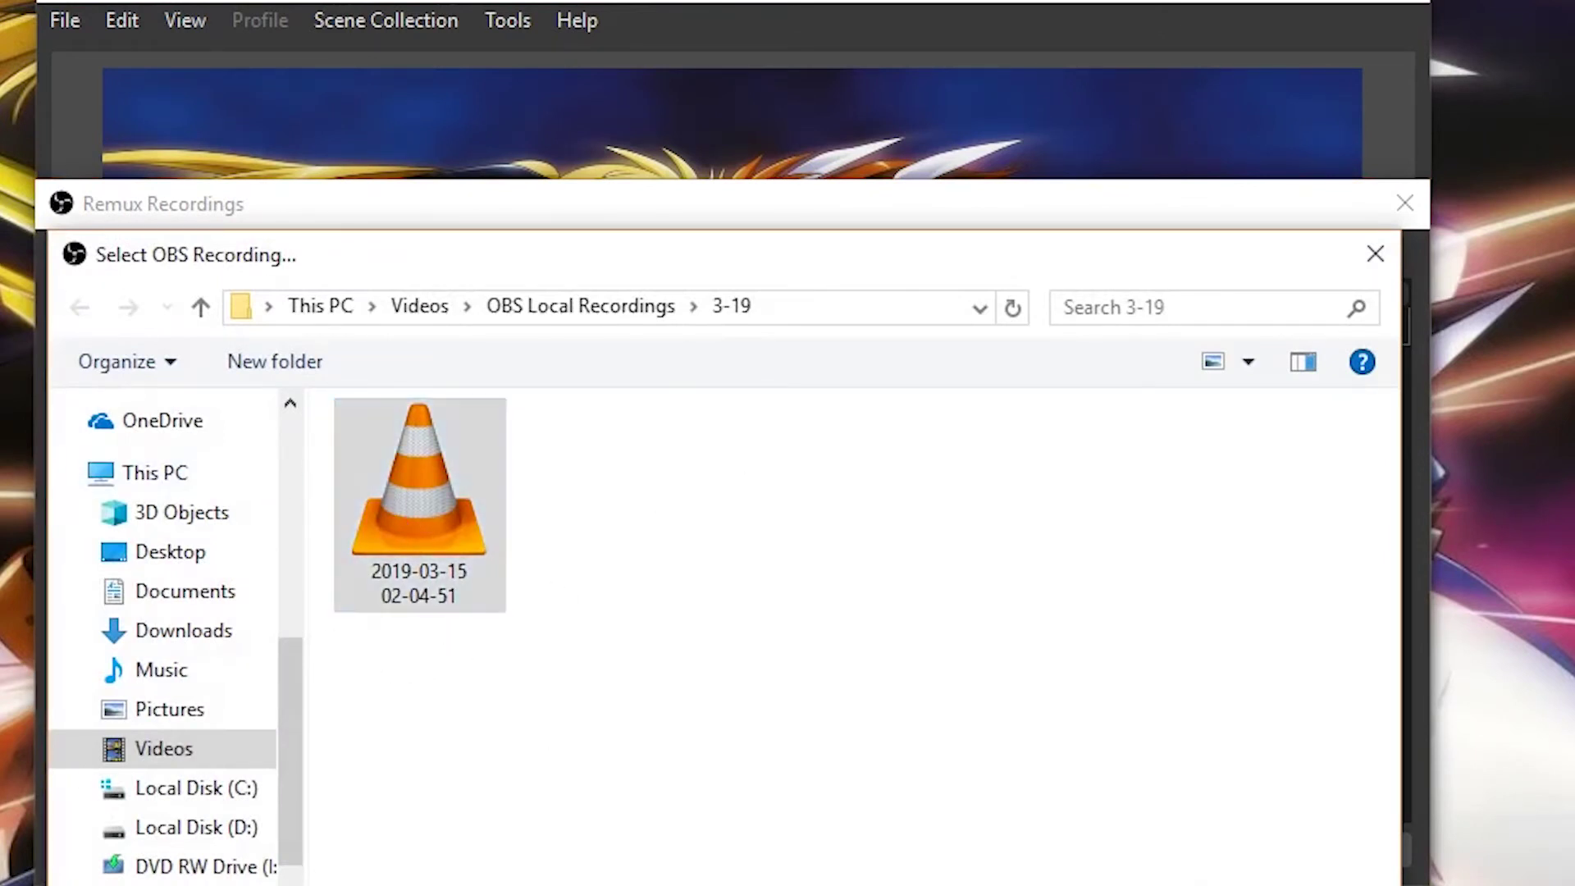
{"action": "left_click", "coordinate": [1121, 882]}
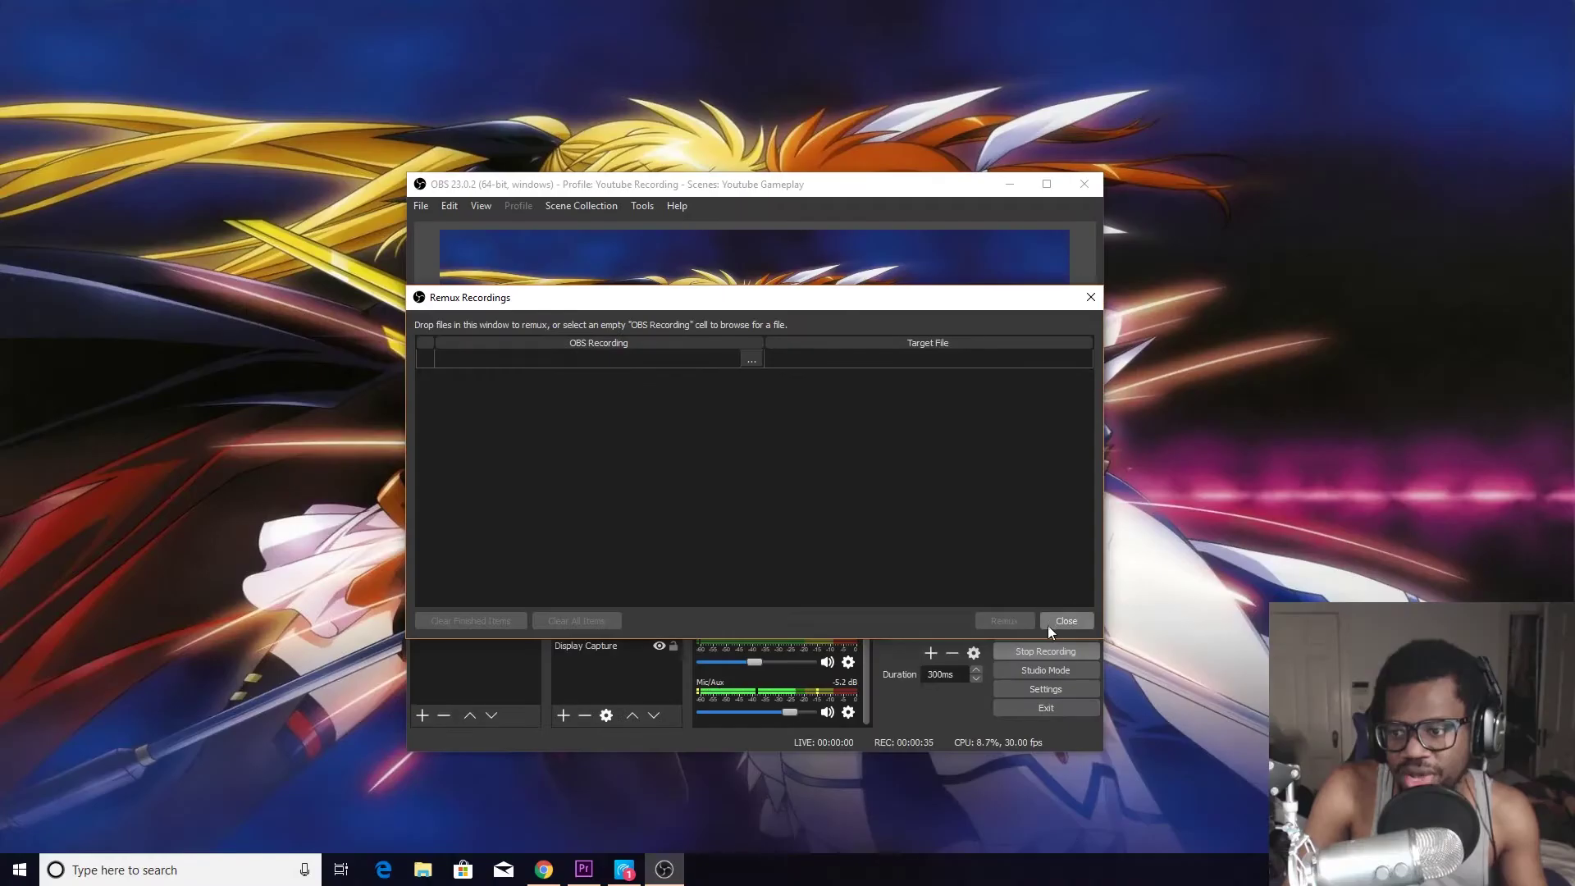